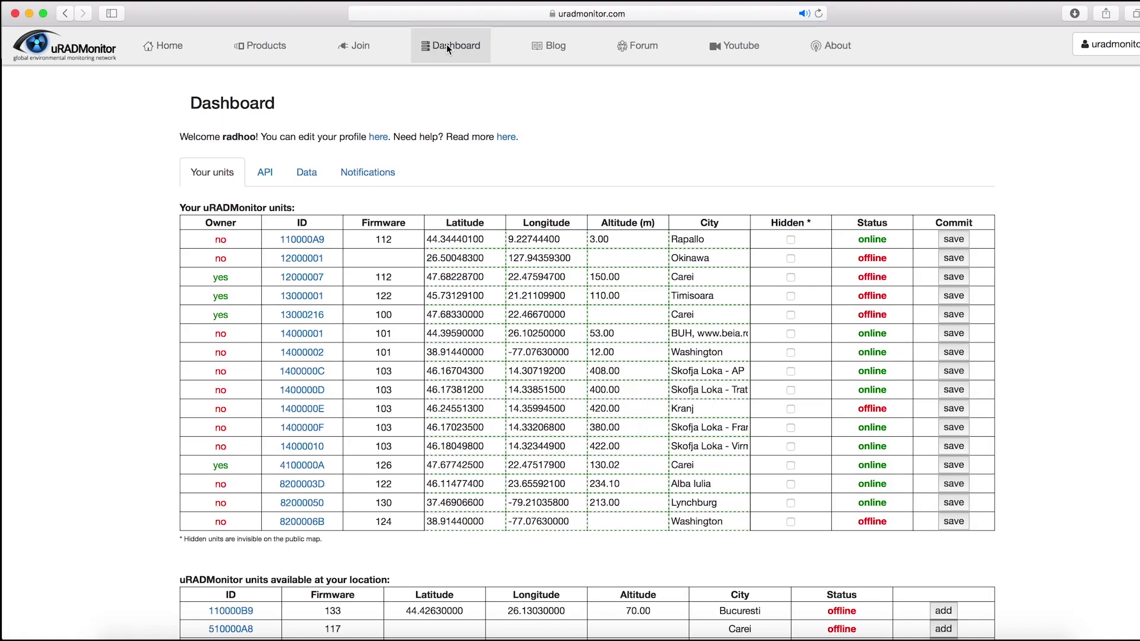
Step: Switch the uRADMonitor Dashboard to its Data tab for JSON/CSV export
{"action": "left_click", "coordinate": [300, 172]}
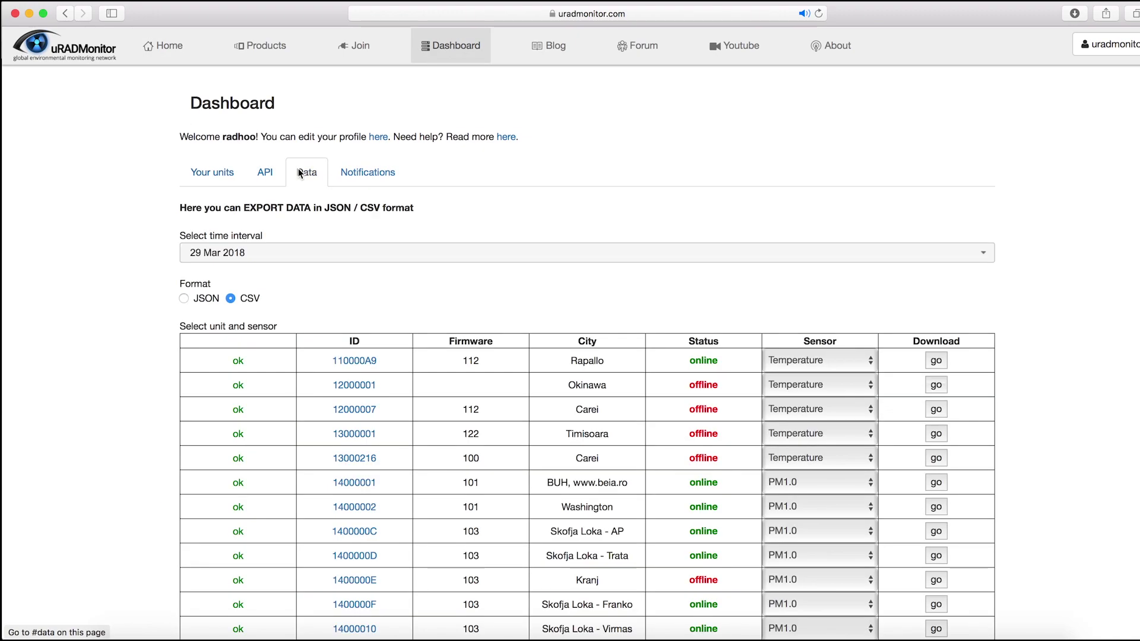
Step: Set unit 1400000C's sensor to PM10
{"action": "scroll", "coordinate": [299, 170], "scroll_direction": "down", "scroll_amount": 3}
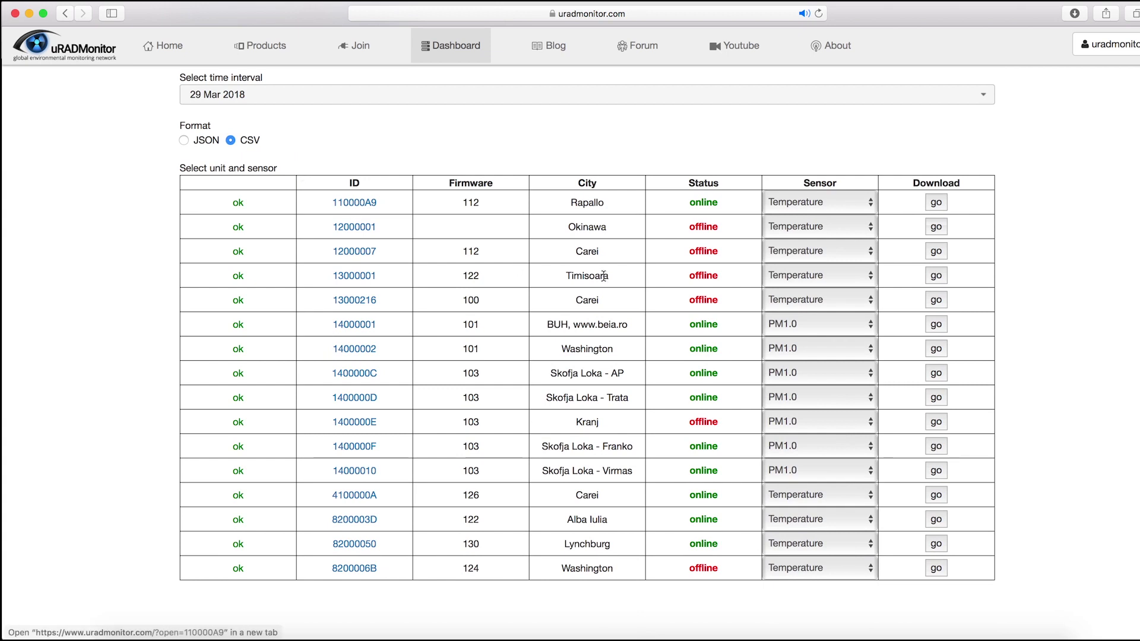
{"action": "left_click", "coordinate": [801, 372]}
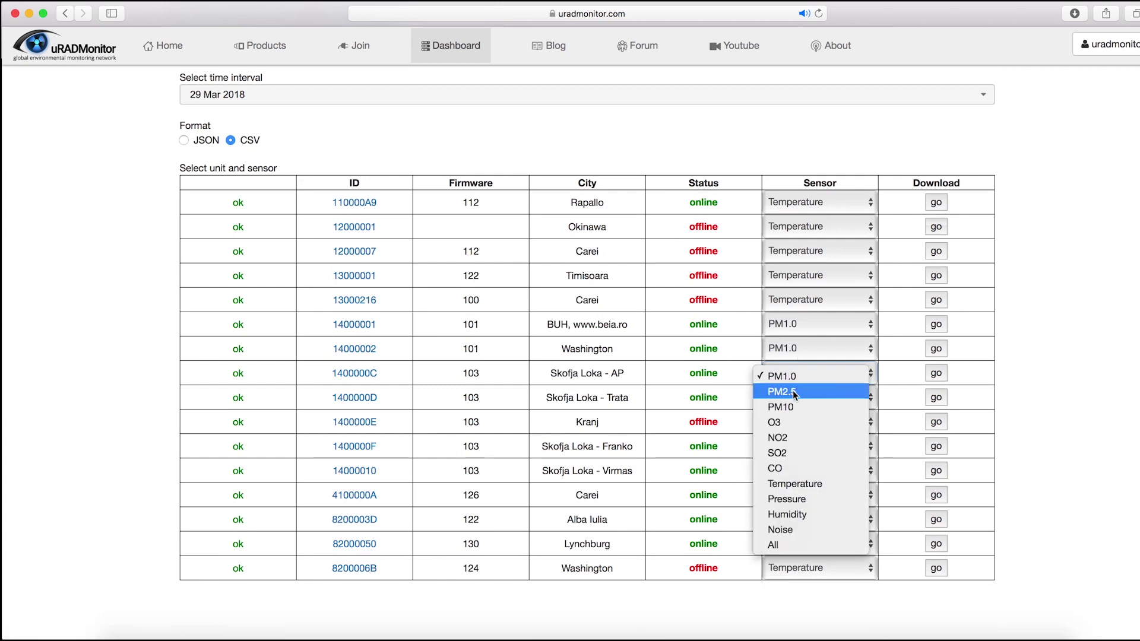
{"action": "left_click", "coordinate": [789, 408]}
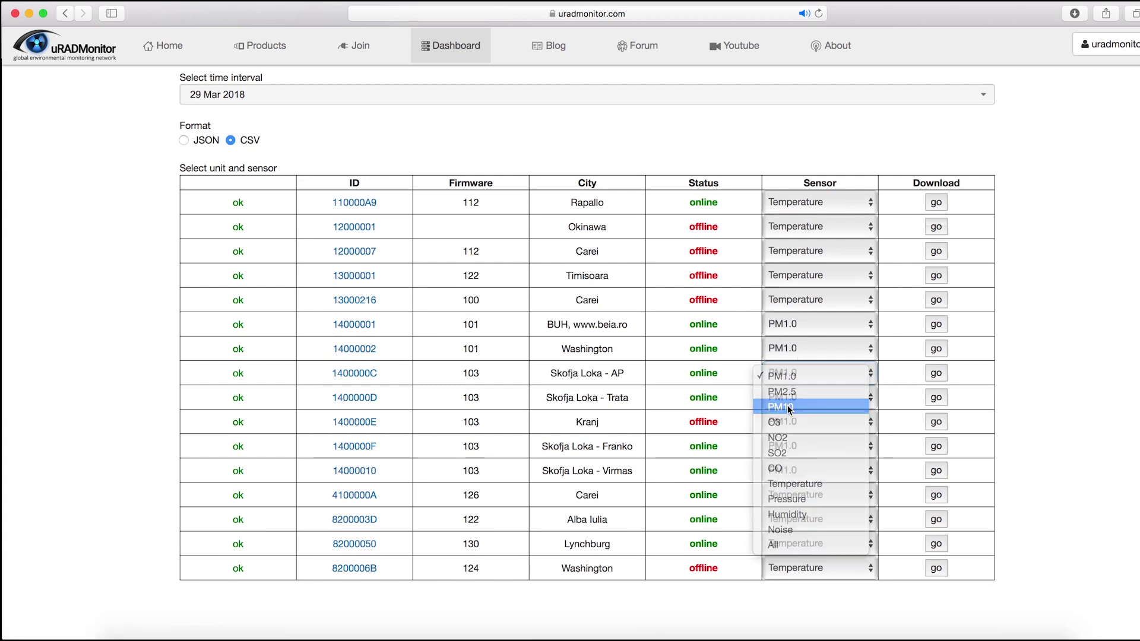
{"action": "scroll", "coordinate": [497, 135], "scroll_direction": "up", "scroll_amount": 1}
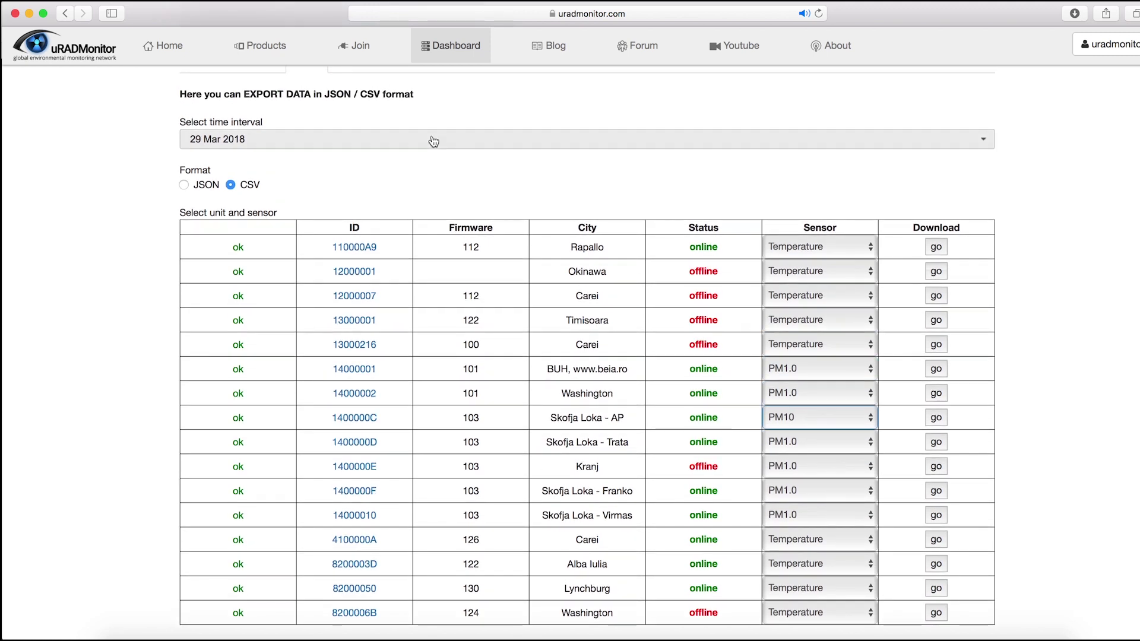
Step: Set the time interval to 1–15 March 2018
{"action": "left_click", "coordinate": [438, 138]}
{"action": "left_click", "coordinate": [295, 213]}
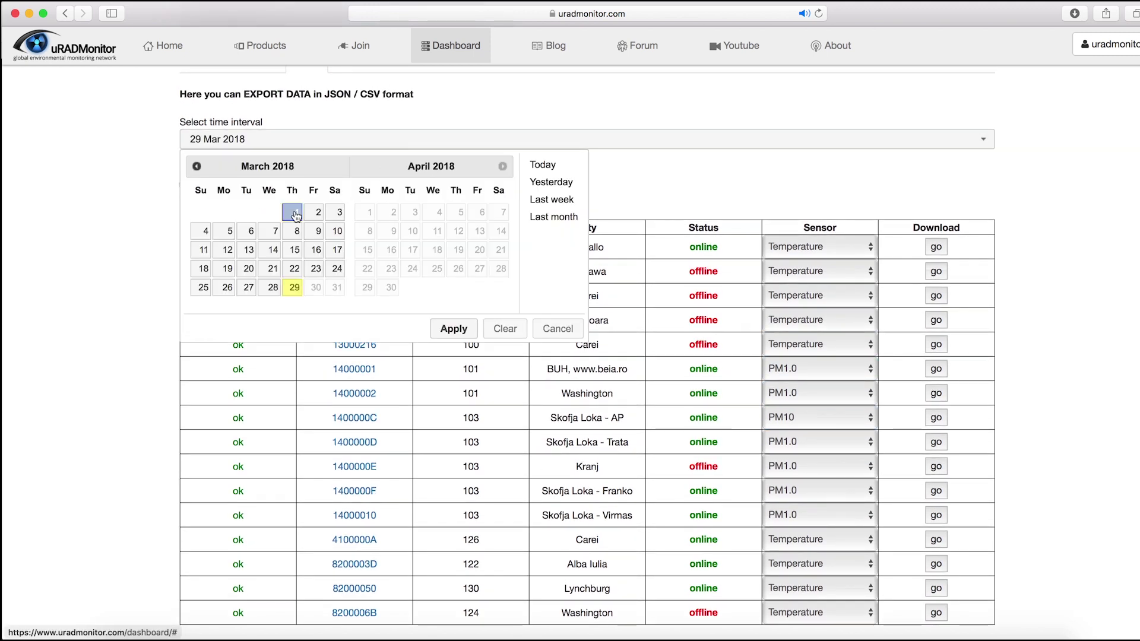
{"action": "left_click", "coordinate": [295, 250]}
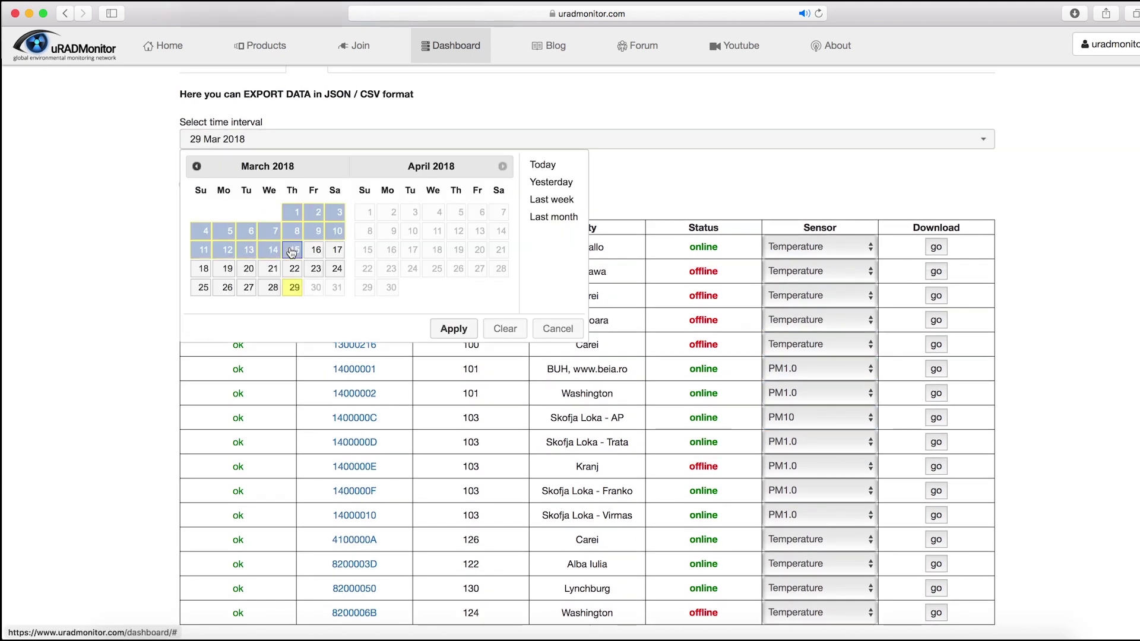
{"action": "left_click", "coordinate": [454, 329]}
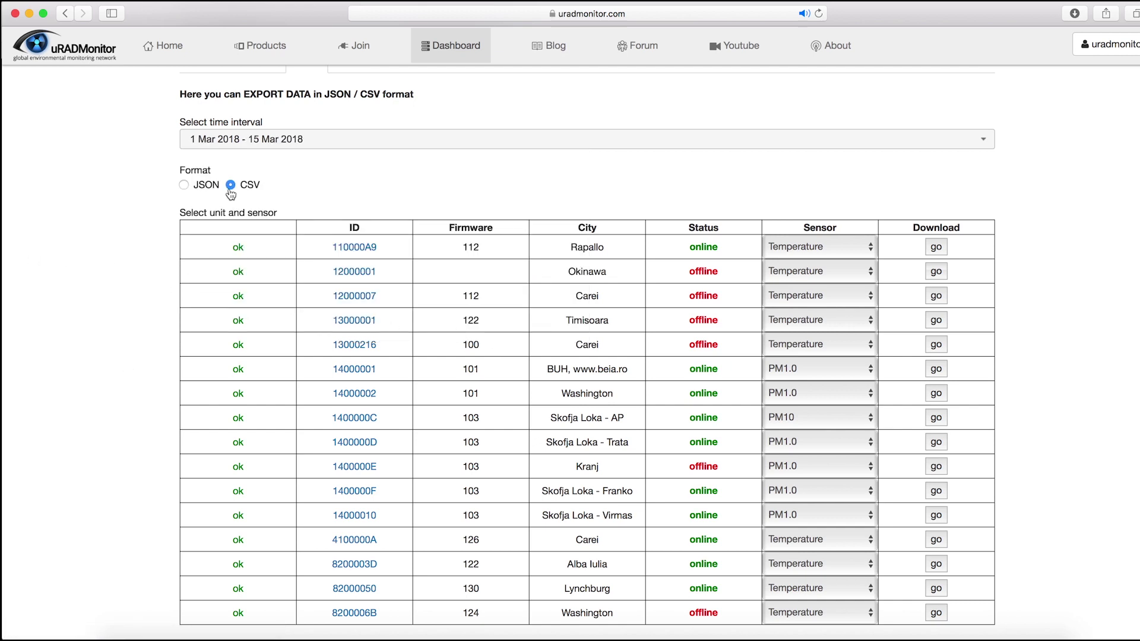
Step: Export the PM10 readings as CSV and check the downloaded 1400000C.csv
{"action": "scroll", "coordinate": [350, 194], "scroll_direction": "down", "scroll_amount": 3}
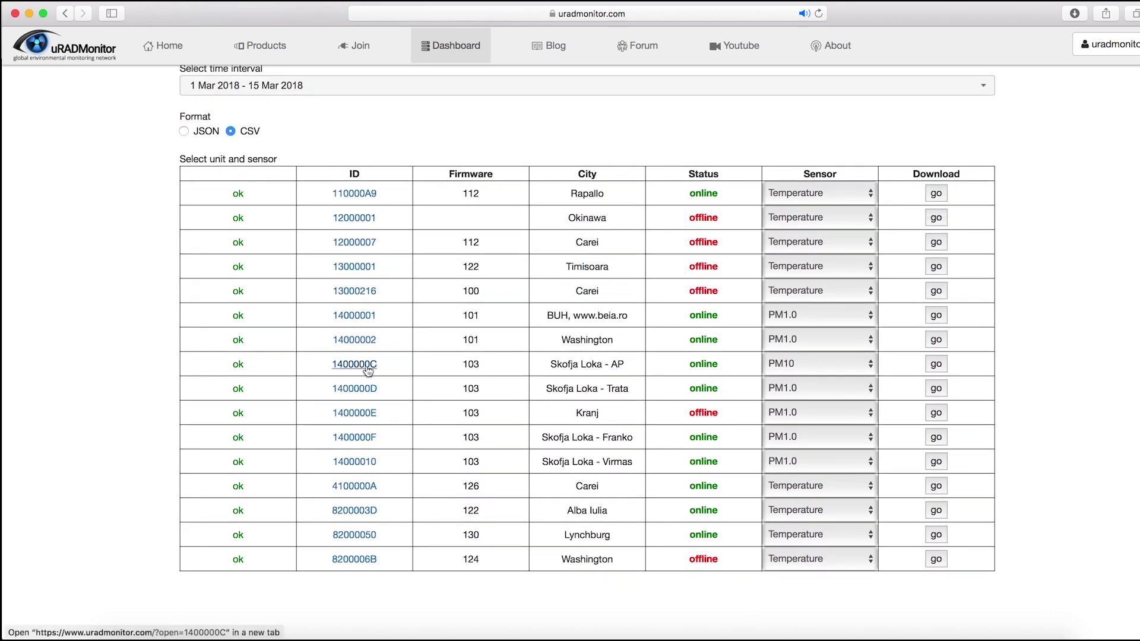
{"action": "left_click", "coordinate": [936, 364]}
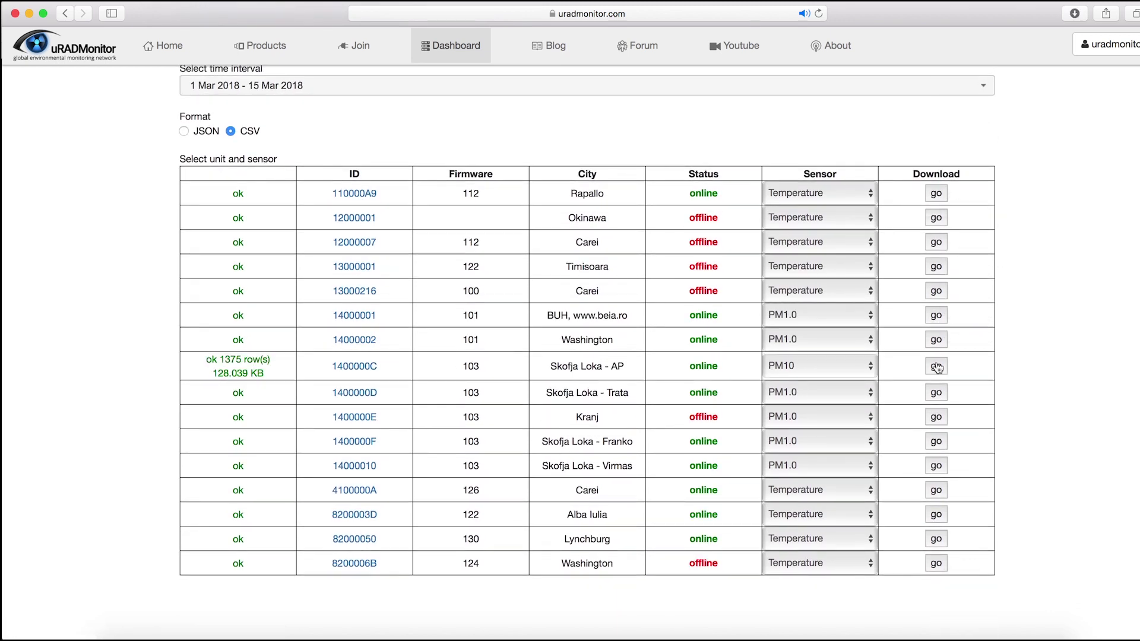
{"action": "left_click", "coordinate": [963, 639]}
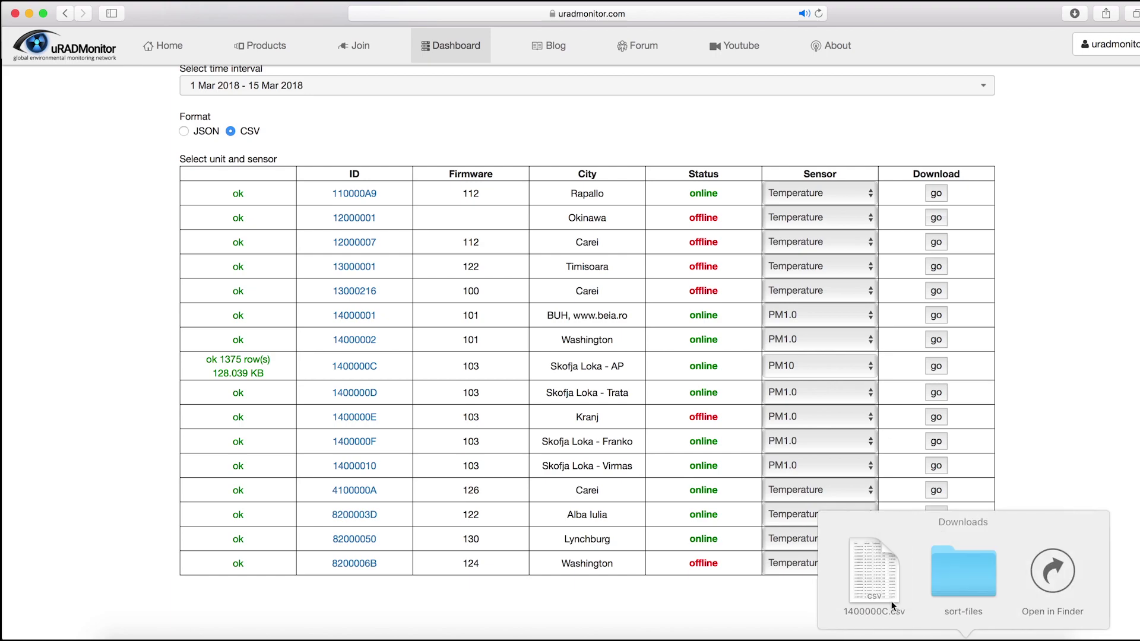
Step: Open 1400000C.csv in Excel and label F1 'readable time'
{"action": "left_click", "coordinate": [874, 585]}
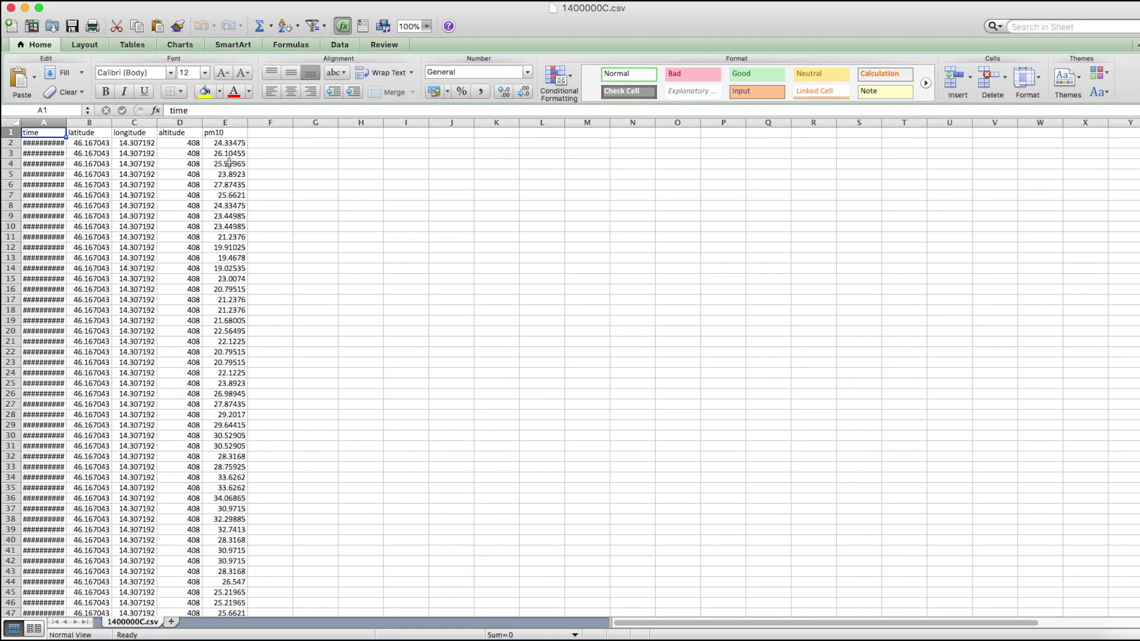
{"action": "left_click", "coordinate": [269, 137]}
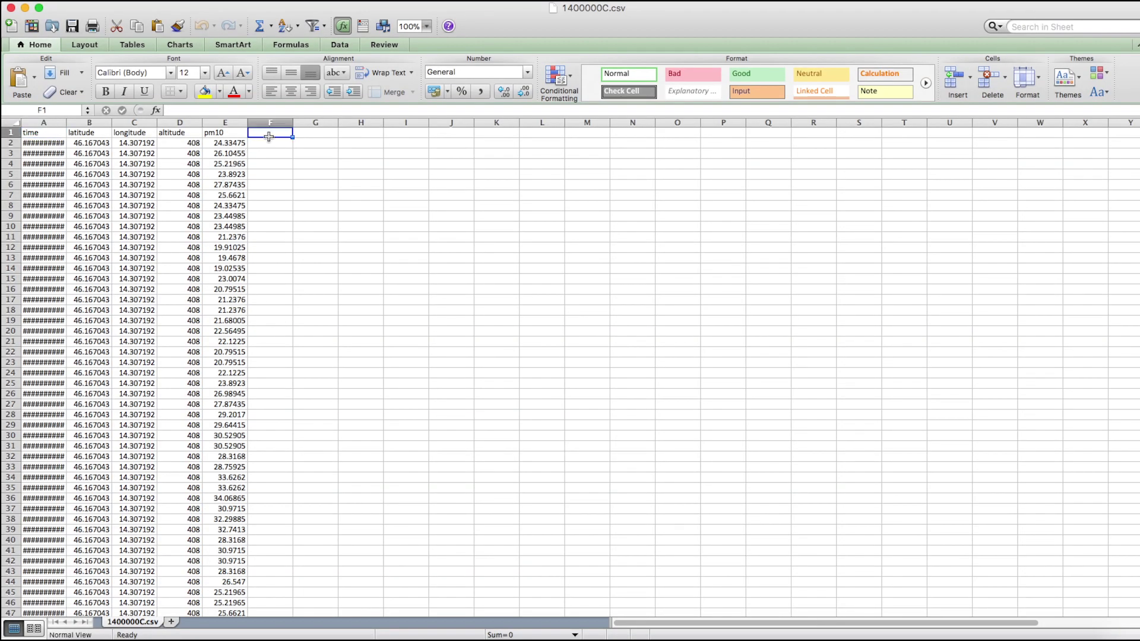
{"action": "type", "text": "readabl"}
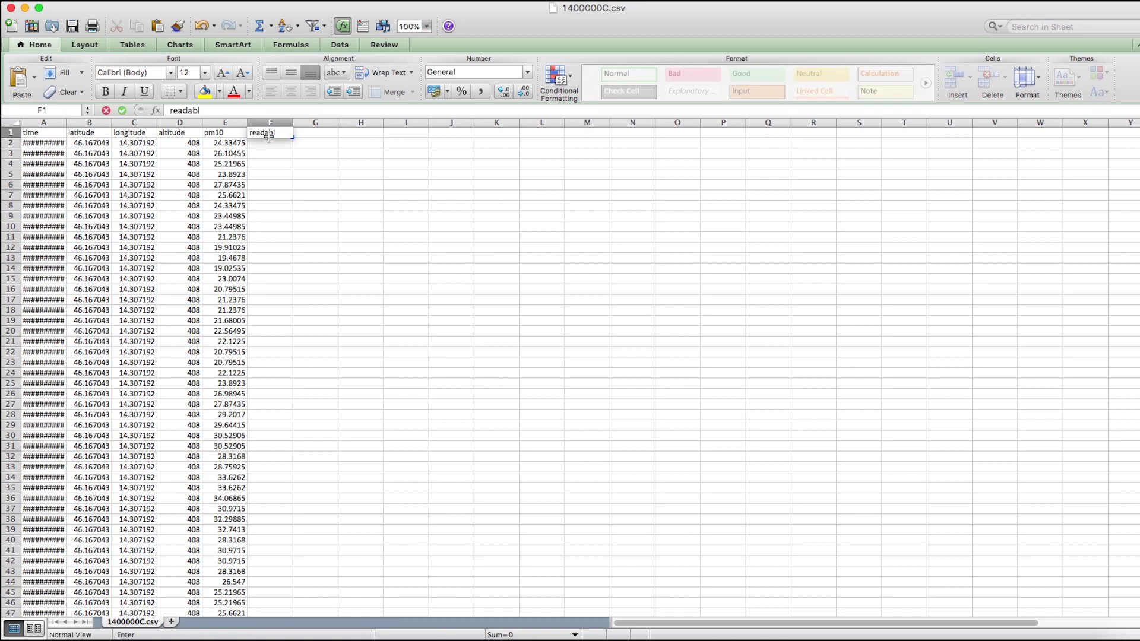
{"action": "type", "text": "e time"}
{"action": "key", "text": "Return"}
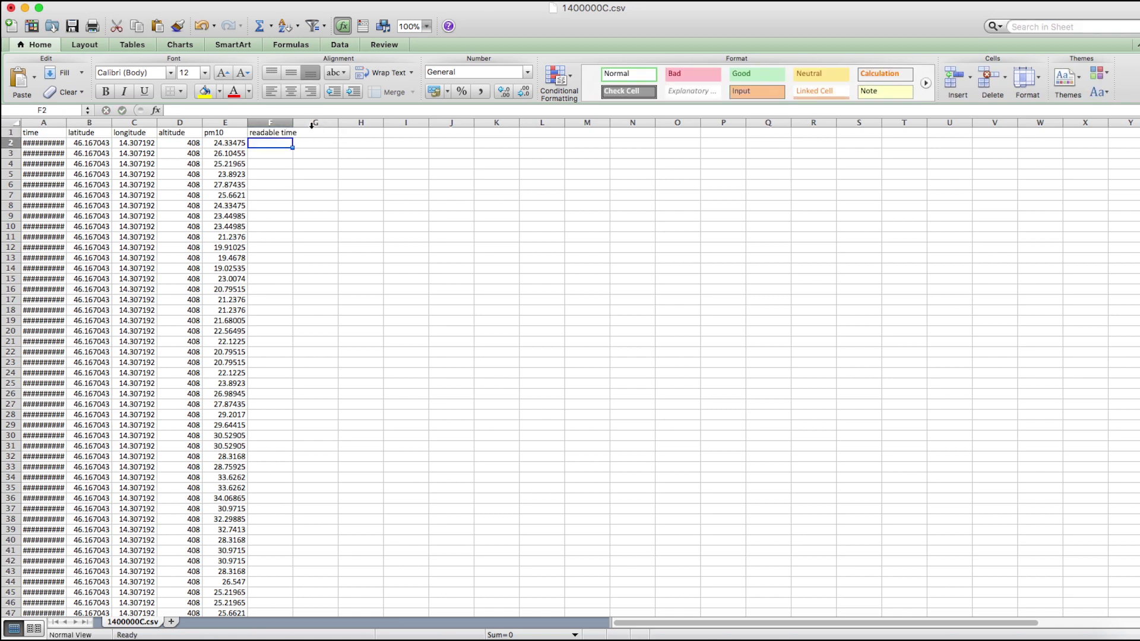
Step: Widen columns F and A and enter =A2/(60*60*24)+"1/1/1970" in F2
{"action": "left_click_drag", "start_coordinate": [297, 125], "coordinate": [301, 126]}
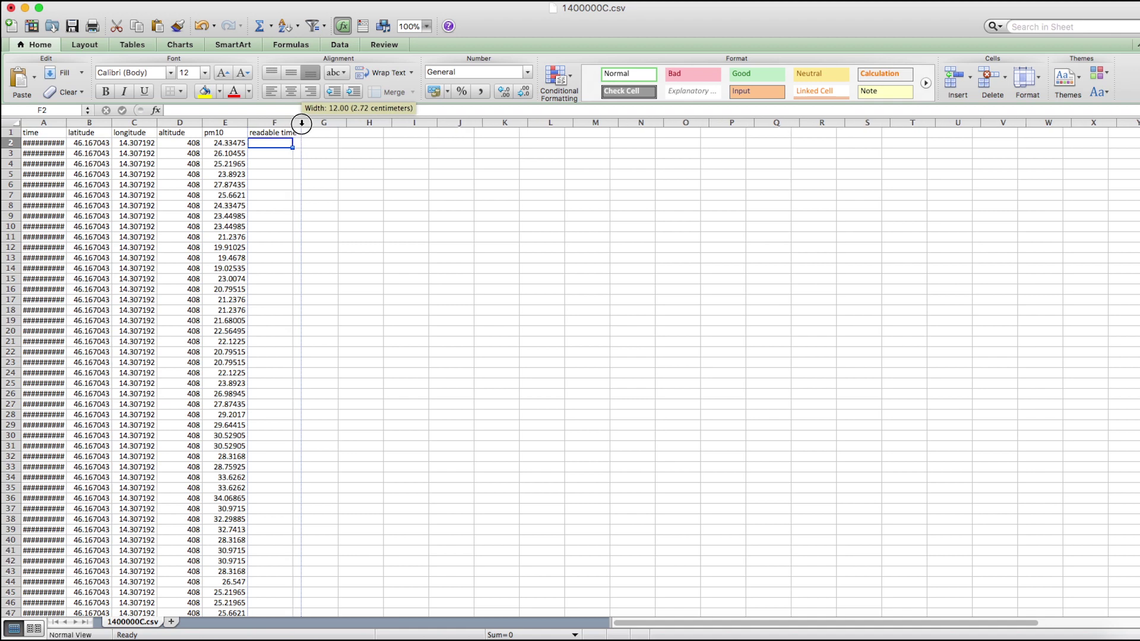
{"action": "left_click_drag", "start_coordinate": [63, 122], "coordinate": [83, 122]}
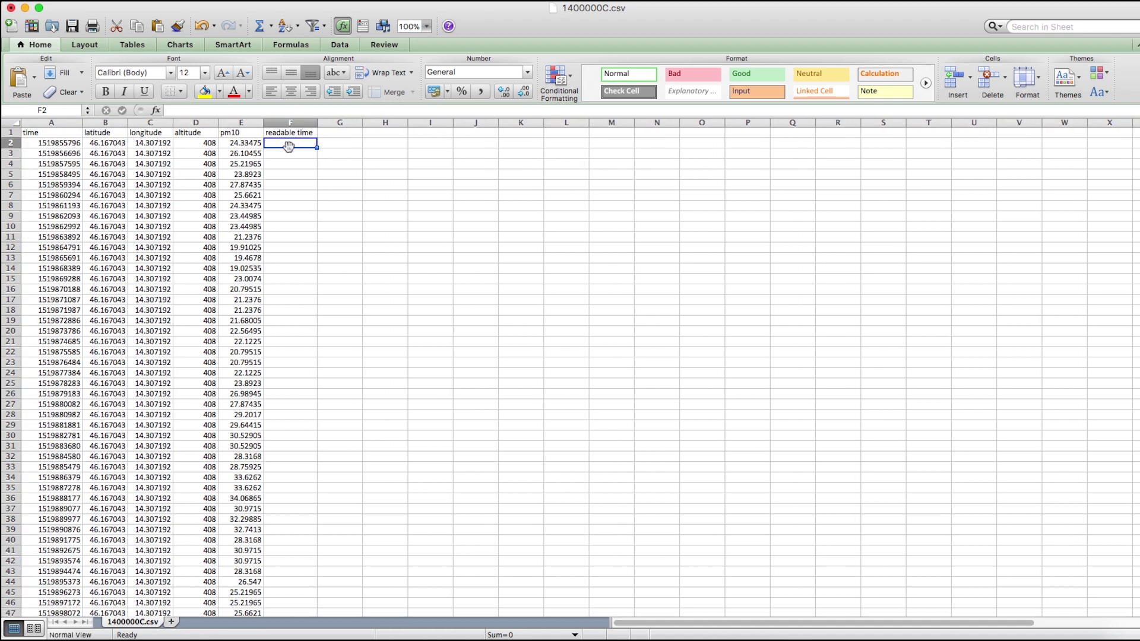
{"action": "type", "text": "="}
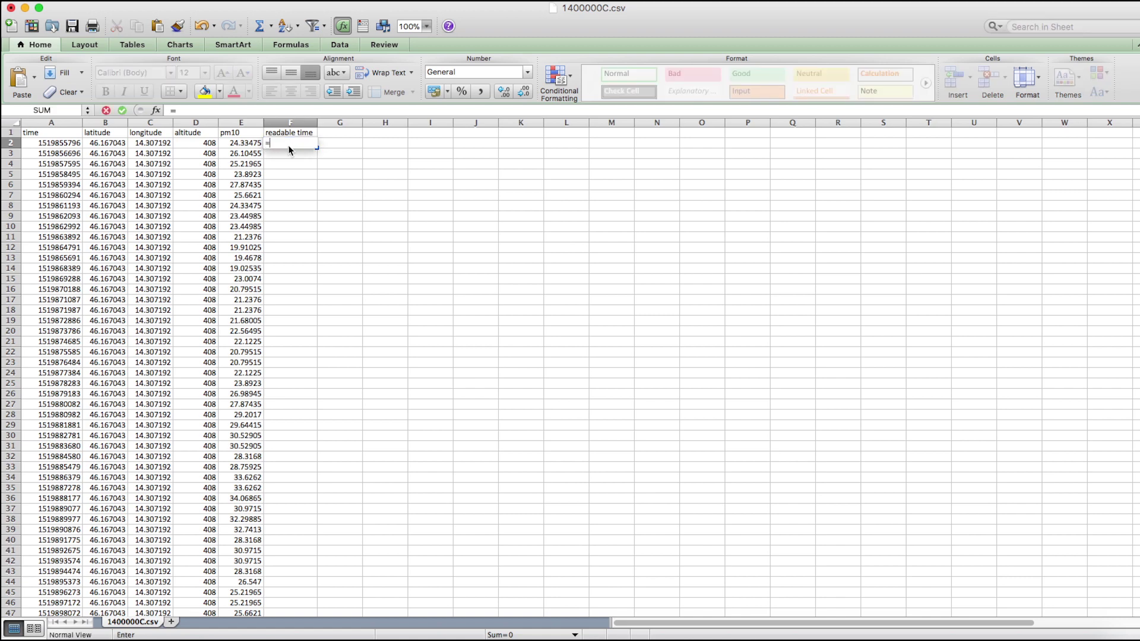
{"action": "type", "text": "A2"}
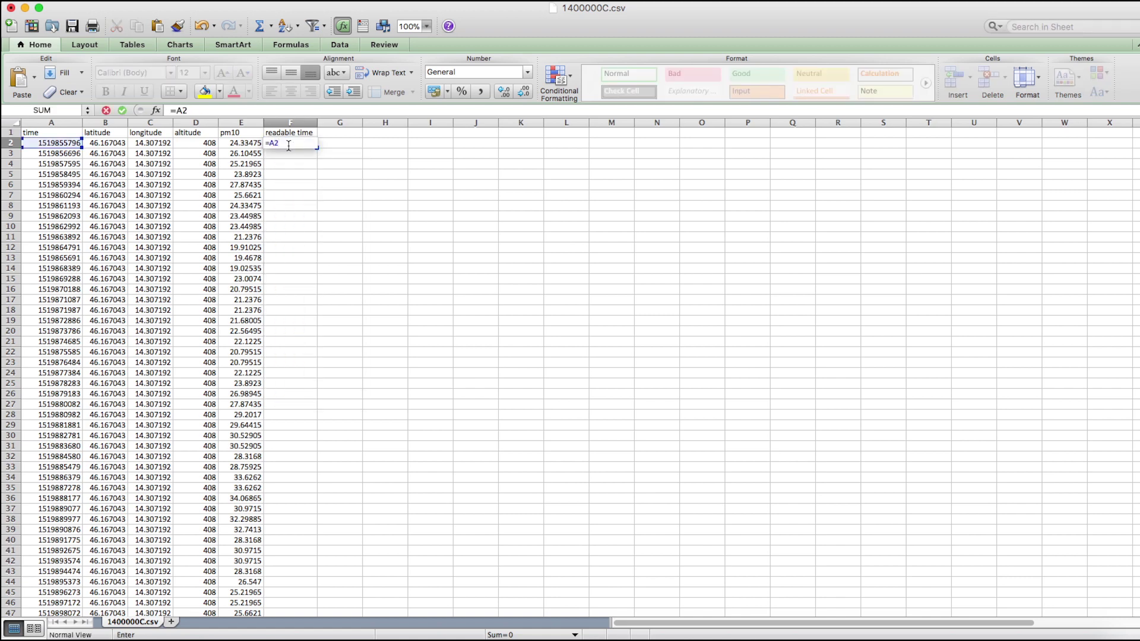
{"action": "type", "text": "/(60*60*24)+\"1/1/1970\""}
{"action": "key", "text": "Return"}
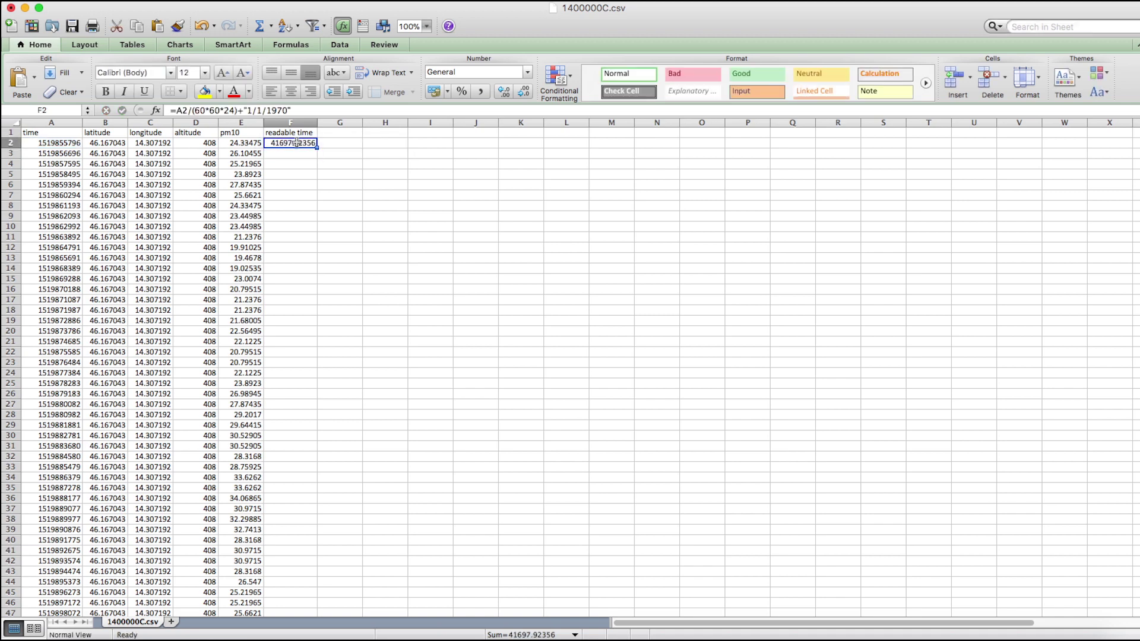
{"action": "right_click", "coordinate": [297, 143]}
Step: Give F2 the custom dd/mm/yy hh:mm format (28/02/18 22:09) and widen column F
{"action": "left_click", "coordinate": [362, 369]}
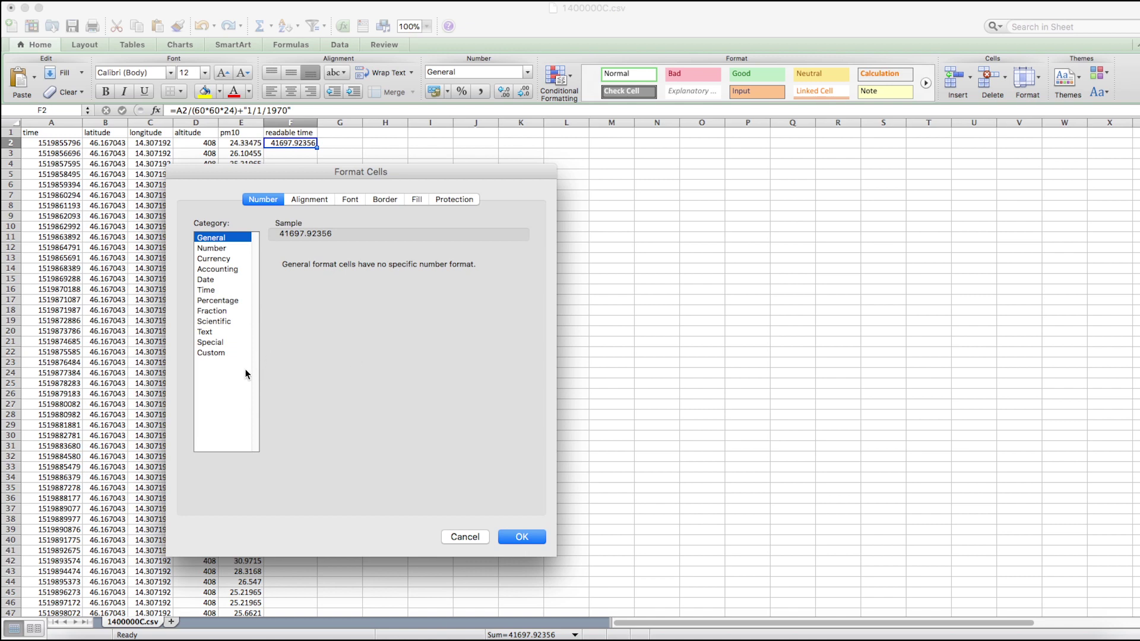
{"action": "left_click", "coordinate": [219, 354]}
{"action": "scroll", "coordinate": [322, 340], "scroll_direction": "down", "scroll_amount": 10}
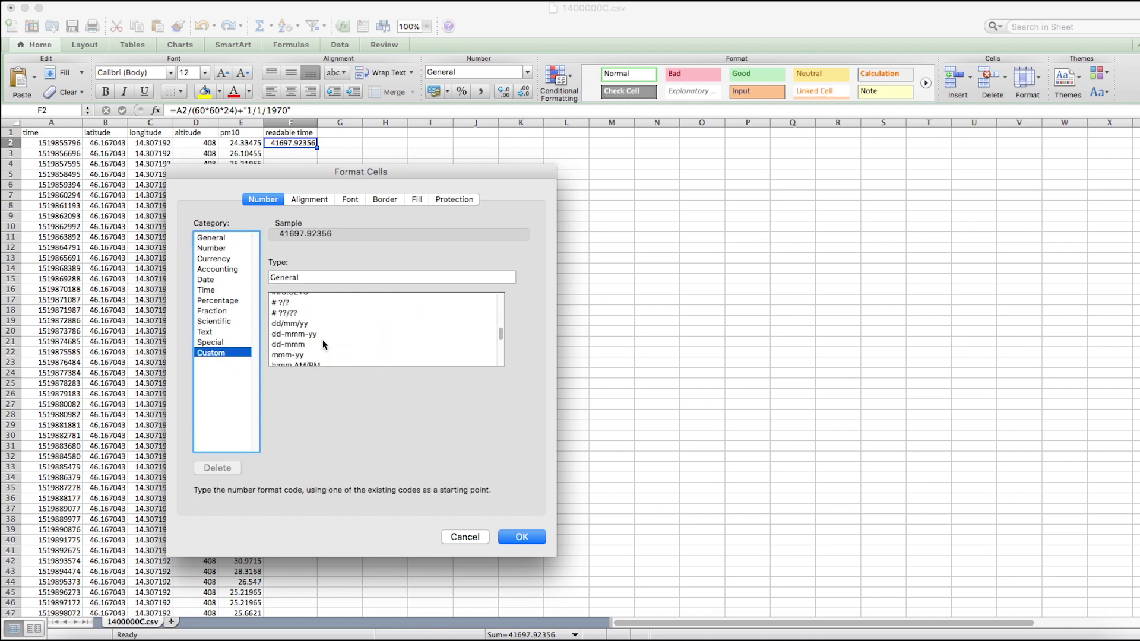
{"action": "scroll", "coordinate": [324, 343], "scroll_direction": "up", "scroll_amount": 3}
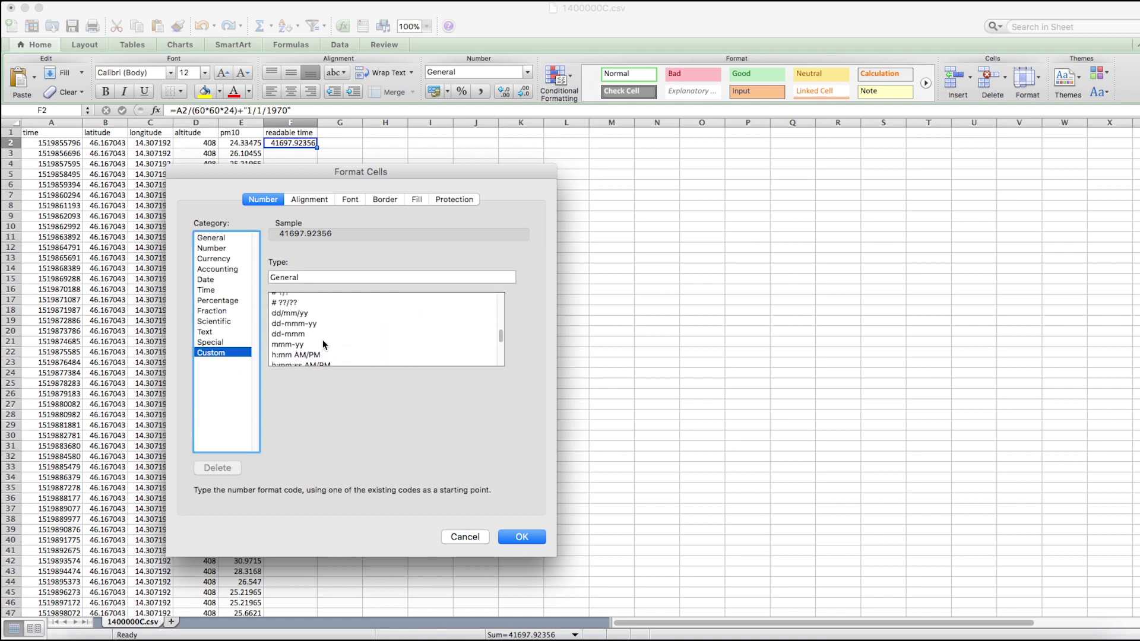
{"action": "scroll", "coordinate": [324, 343], "scroll_direction": "down", "scroll_amount": 3}
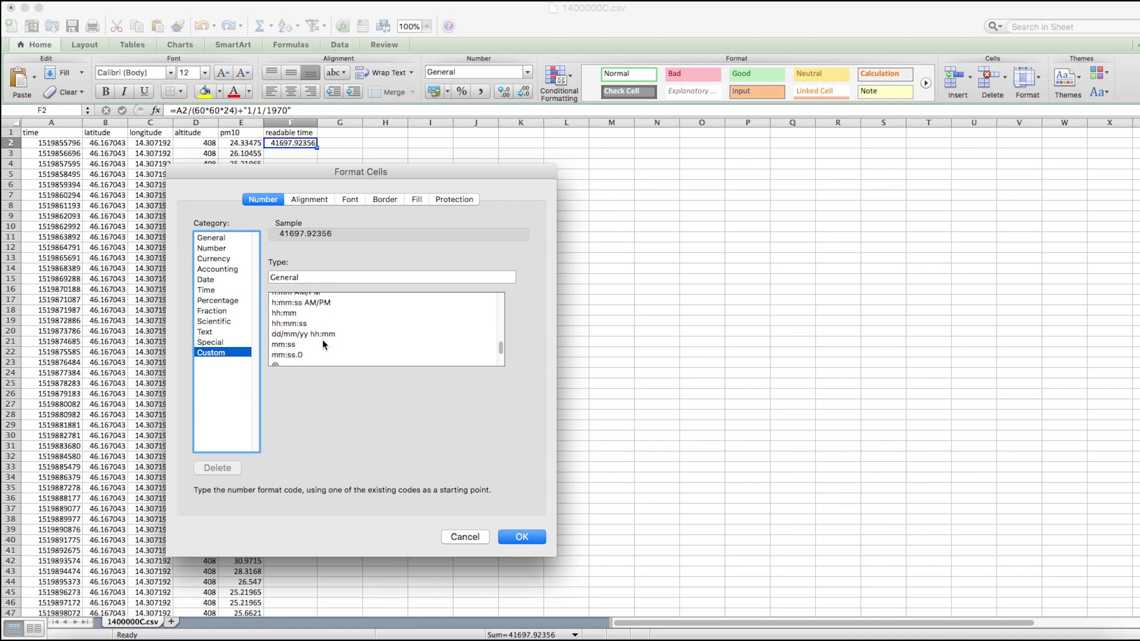
{"action": "left_click", "coordinate": [320, 335]}
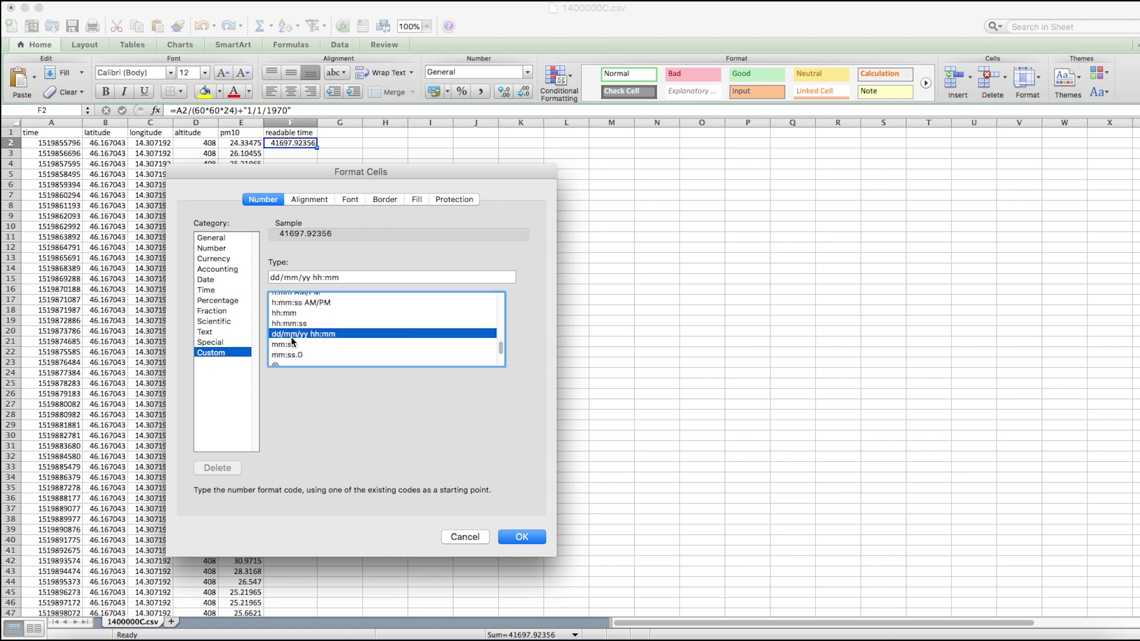
{"action": "left_click", "coordinate": [521, 537]}
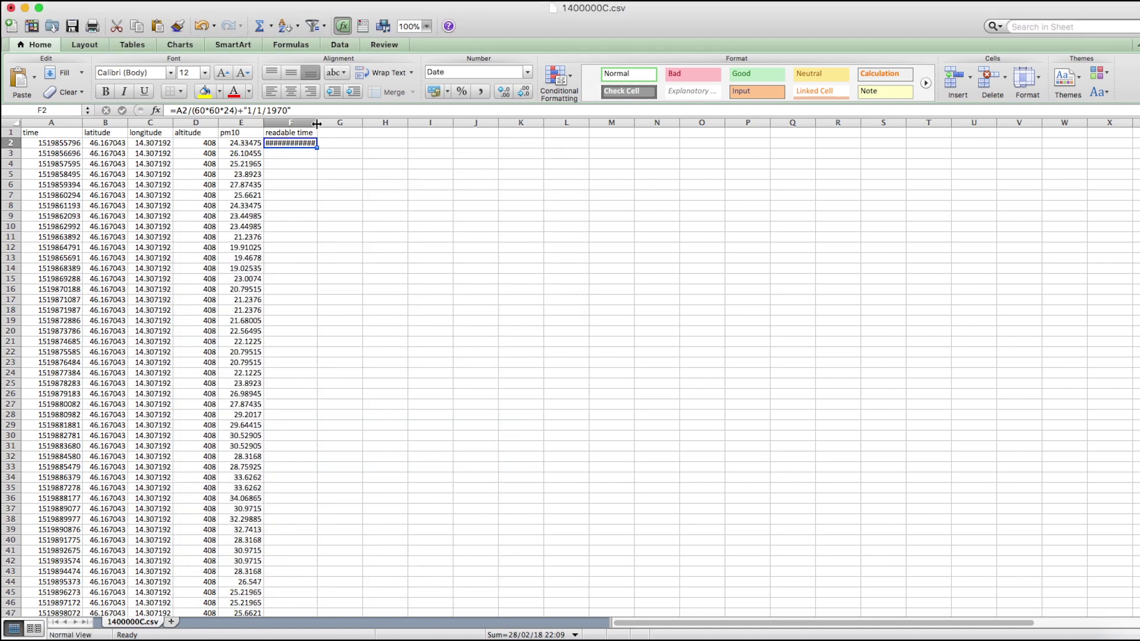
{"action": "left_click_drag", "start_coordinate": [318, 123], "coordinate": [334, 125]}
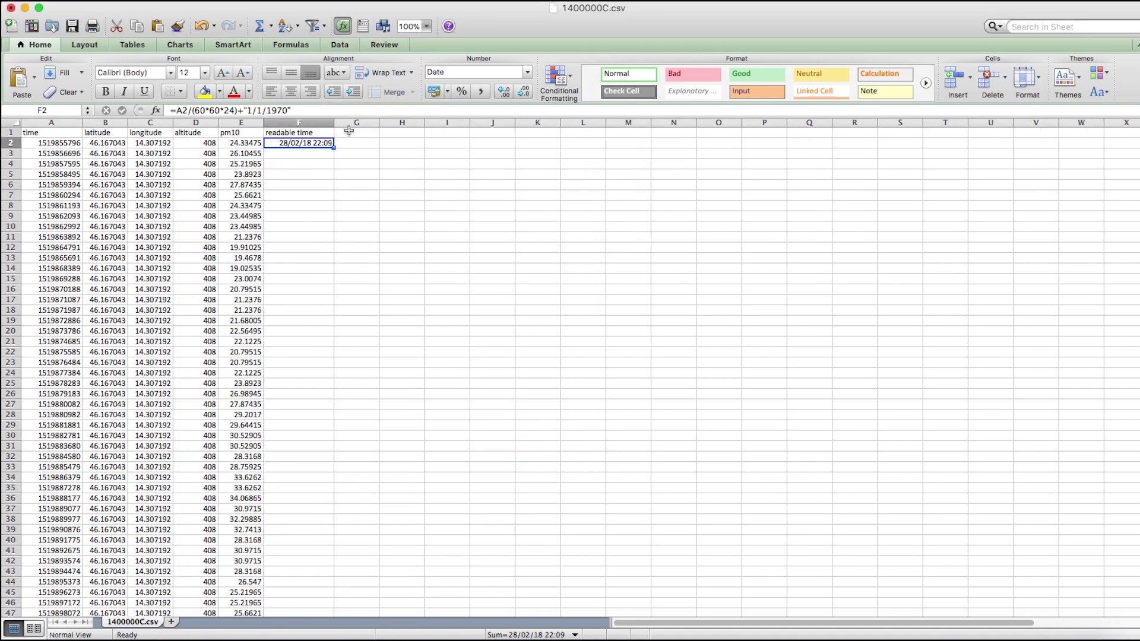
{"action": "left_click", "coordinate": [354, 132]}
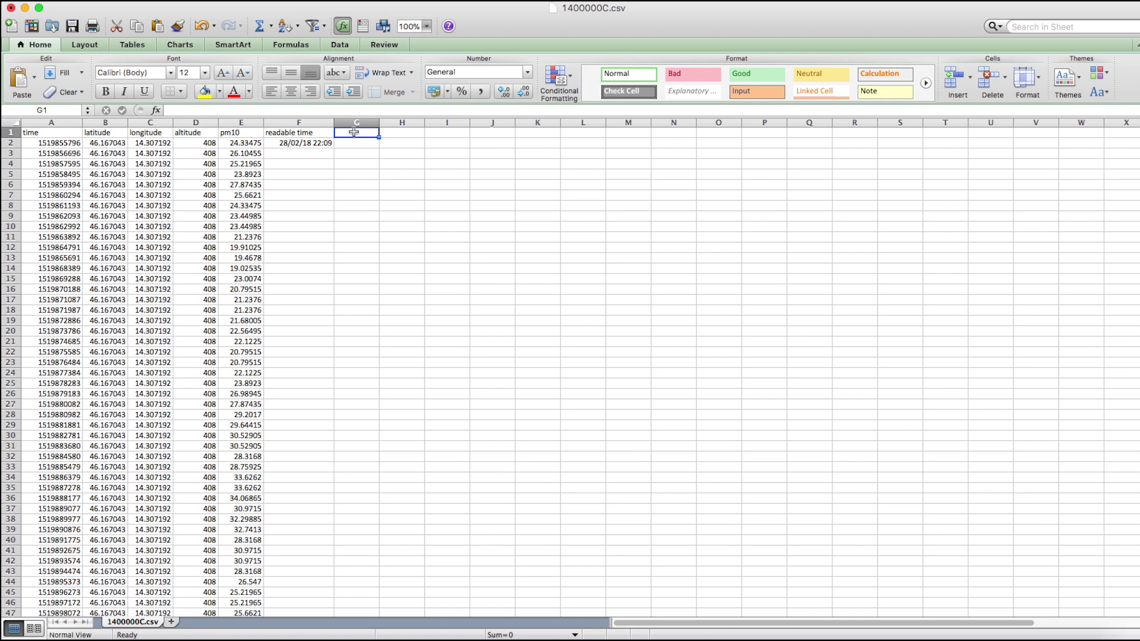
Step: Head G1 'day' and enter =A2/(60*60*24)+"1/1/1970" in G2
{"action": "type", "text": "day"}
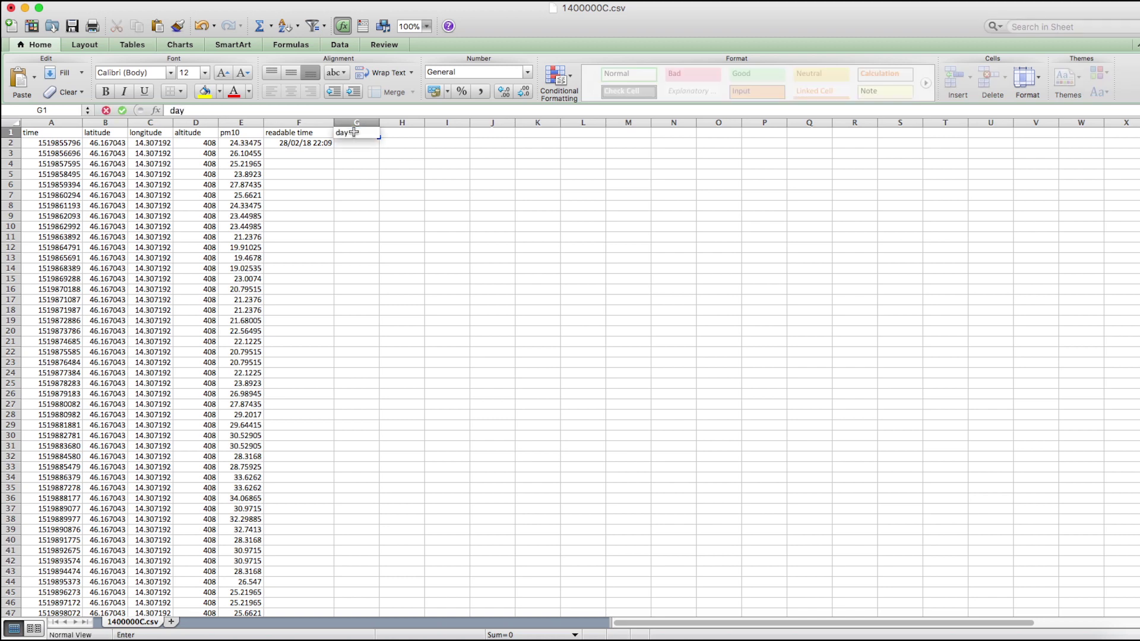
{"action": "key", "text": "Return"}
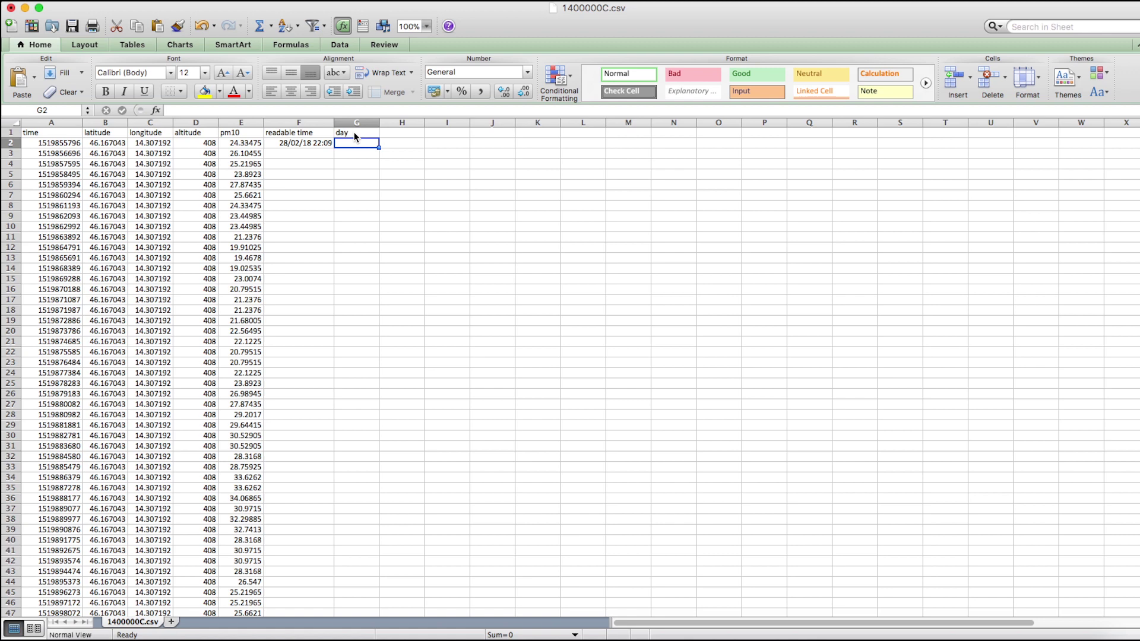
{"action": "type", "text": "=A2"}
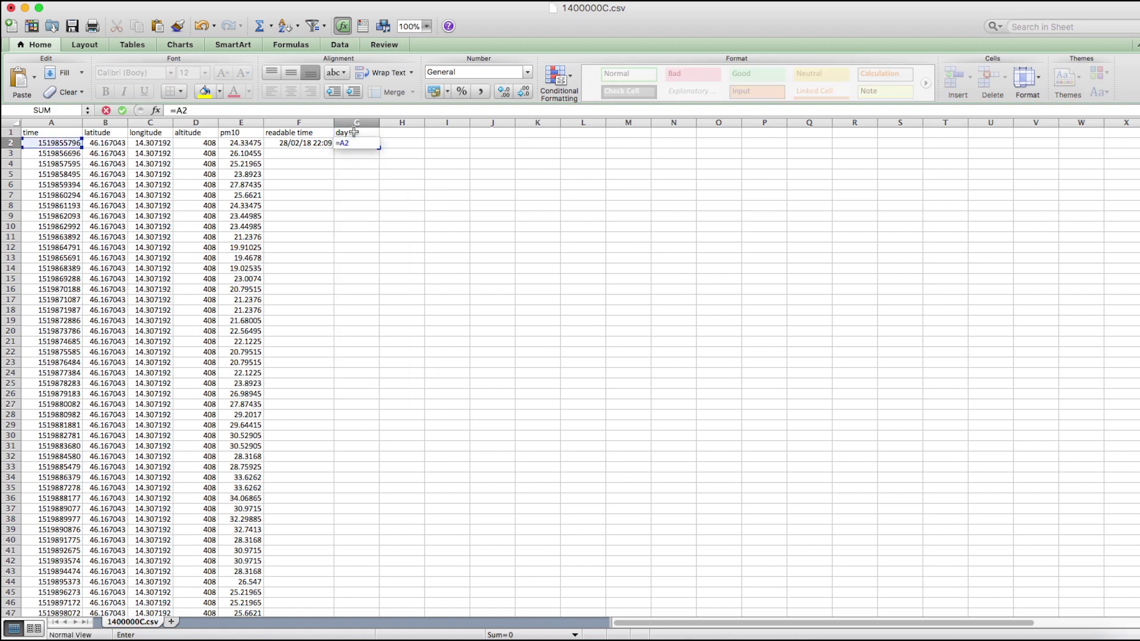
{"action": "type", "text": "/(60*60*"}
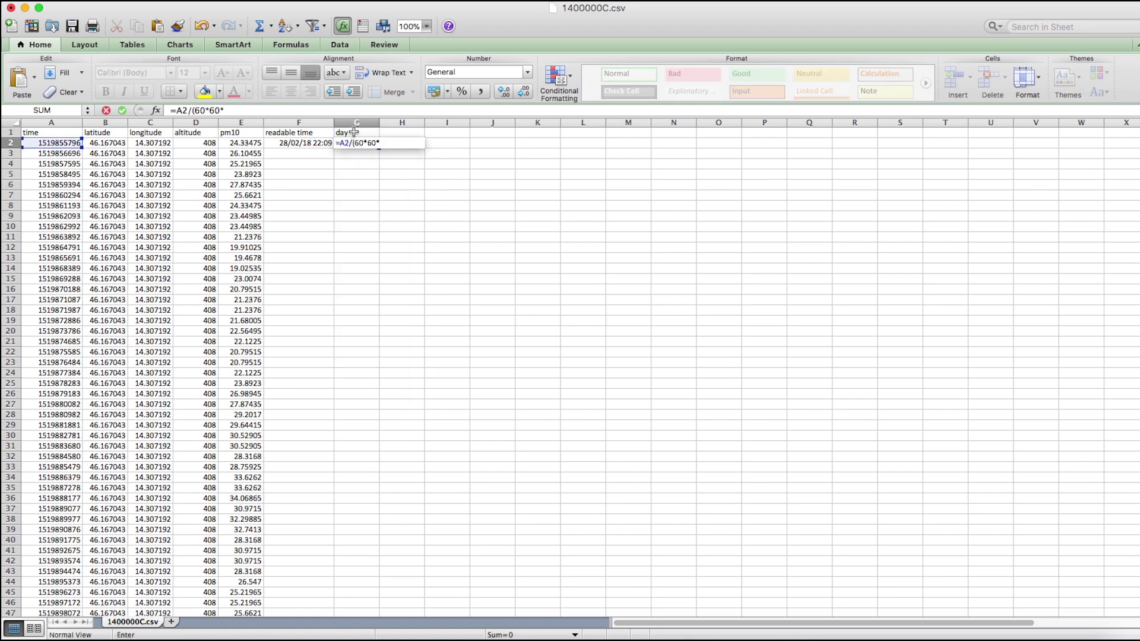
{"action": "type", "text": "24)+\"1/1/1970\""}
{"action": "key", "text": "Return"}
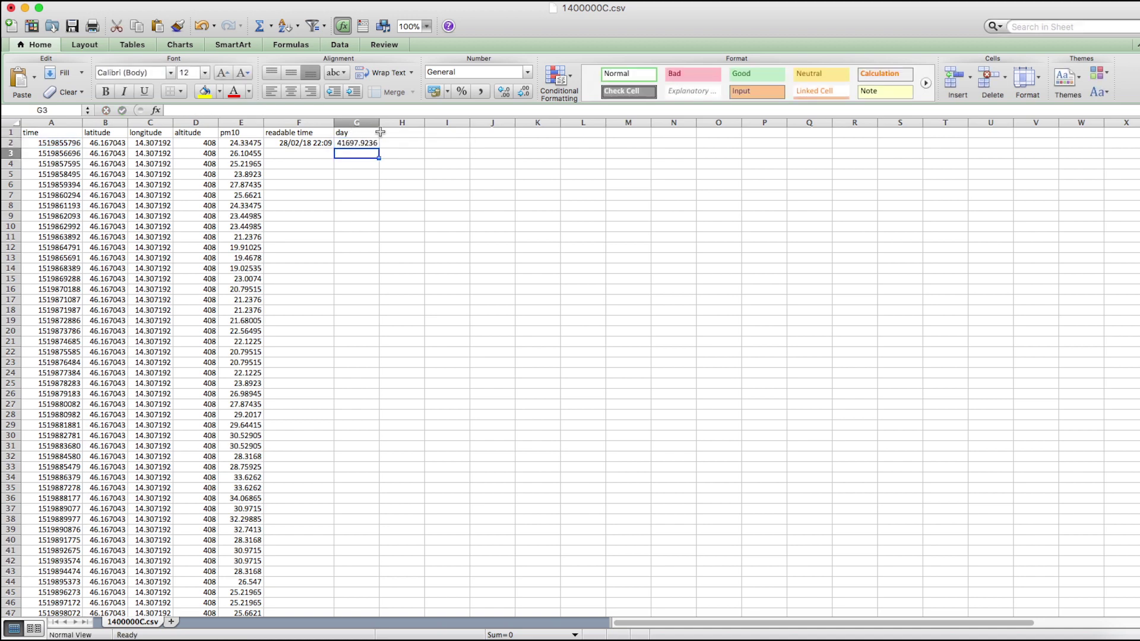
Step: Format G2 with the custom dd/mm/yy format so it shows 28/02/18
{"action": "left_click", "coordinate": [356, 143]}
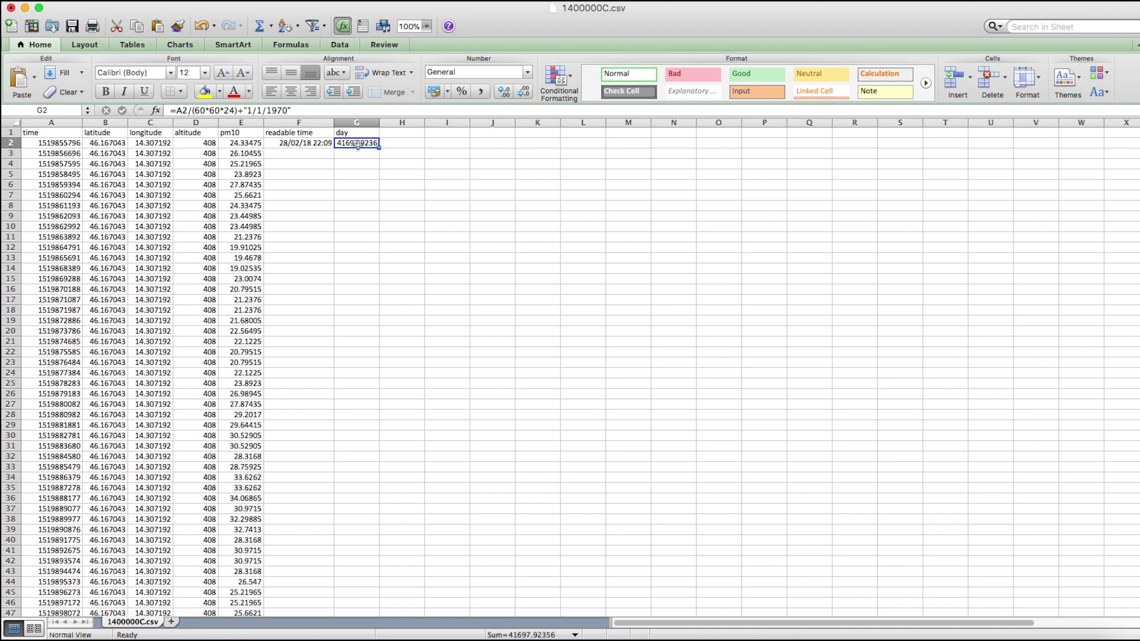
{"action": "right_click", "coordinate": [358, 143]}
{"action": "left_click", "coordinate": [422, 371]}
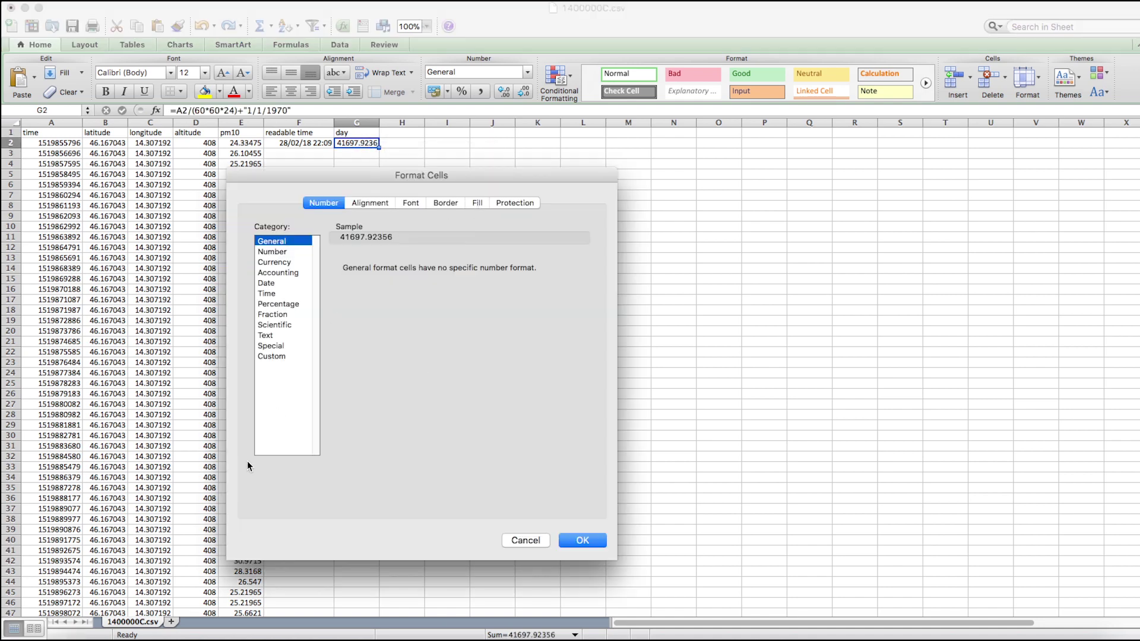
{"action": "left_click", "coordinate": [272, 357]}
{"action": "scroll", "coordinate": [390, 332], "scroll_direction": "down", "scroll_amount": 3}
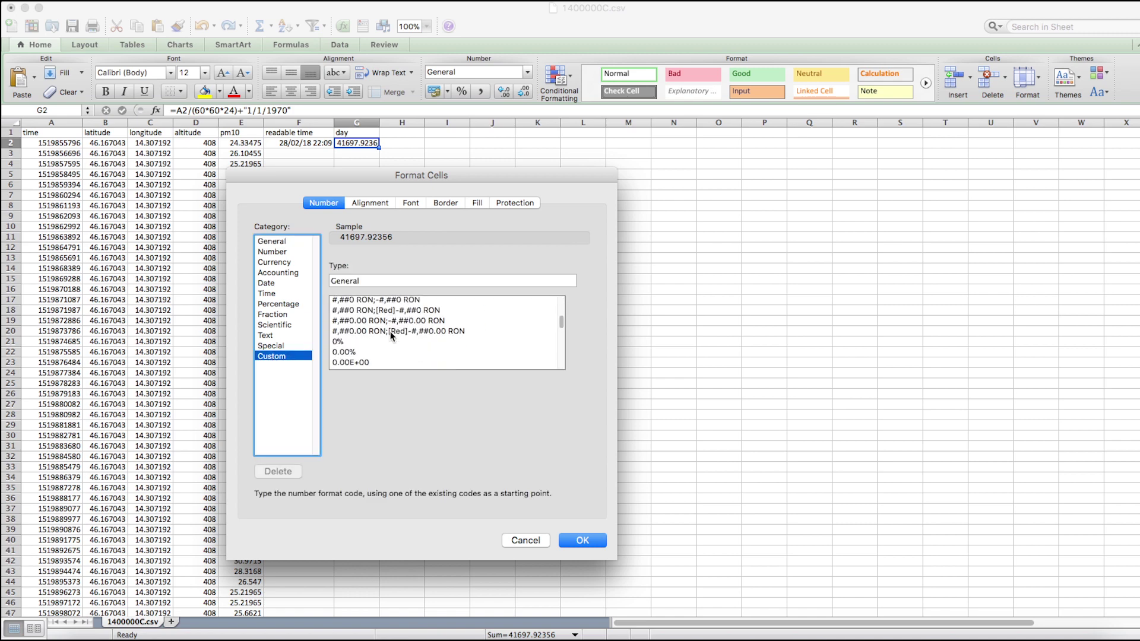
{"action": "scroll", "coordinate": [391, 335], "scroll_direction": "down", "scroll_amount": 3}
{"action": "scroll", "coordinate": [390, 332], "scroll_direction": "up", "scroll_amount": 1}
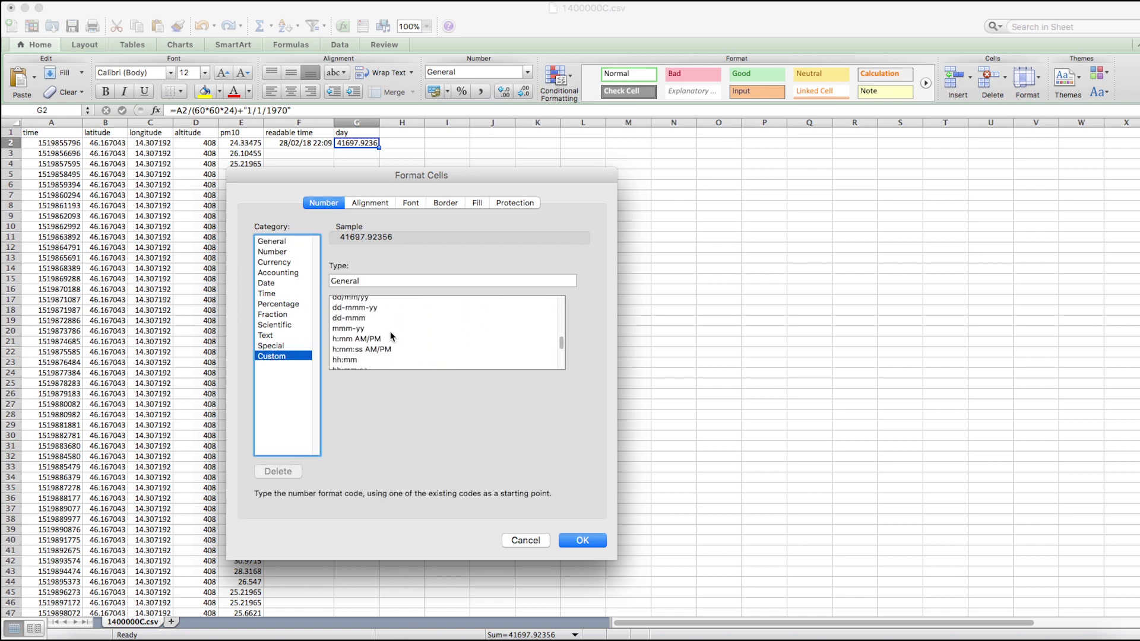
{"action": "left_click", "coordinate": [357, 314]}
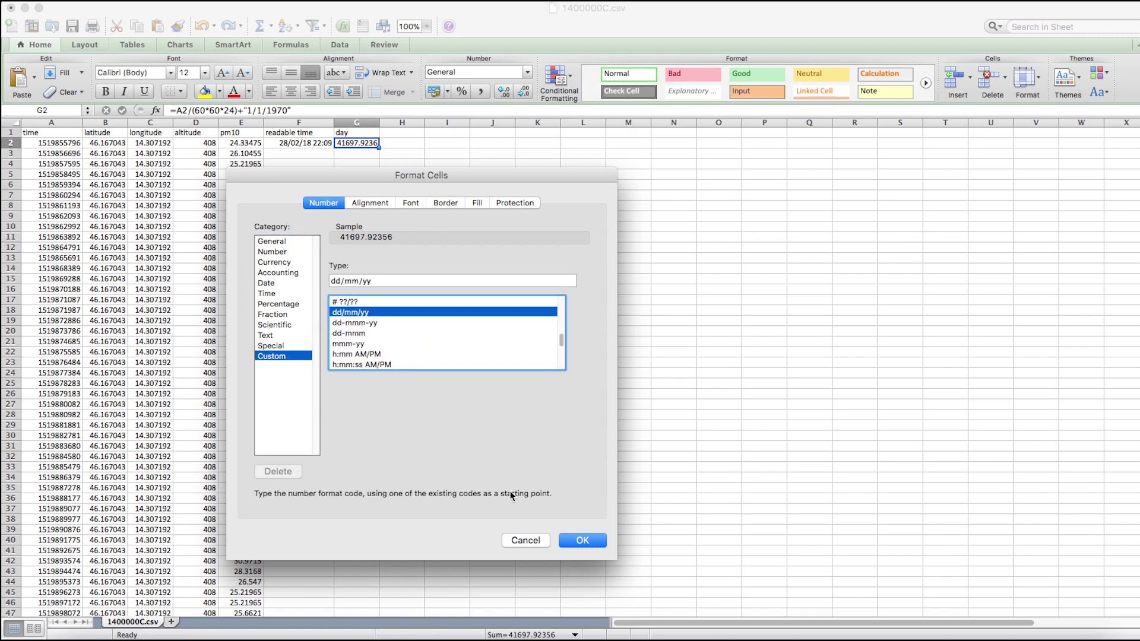
{"action": "left_click", "coordinate": [571, 540]}
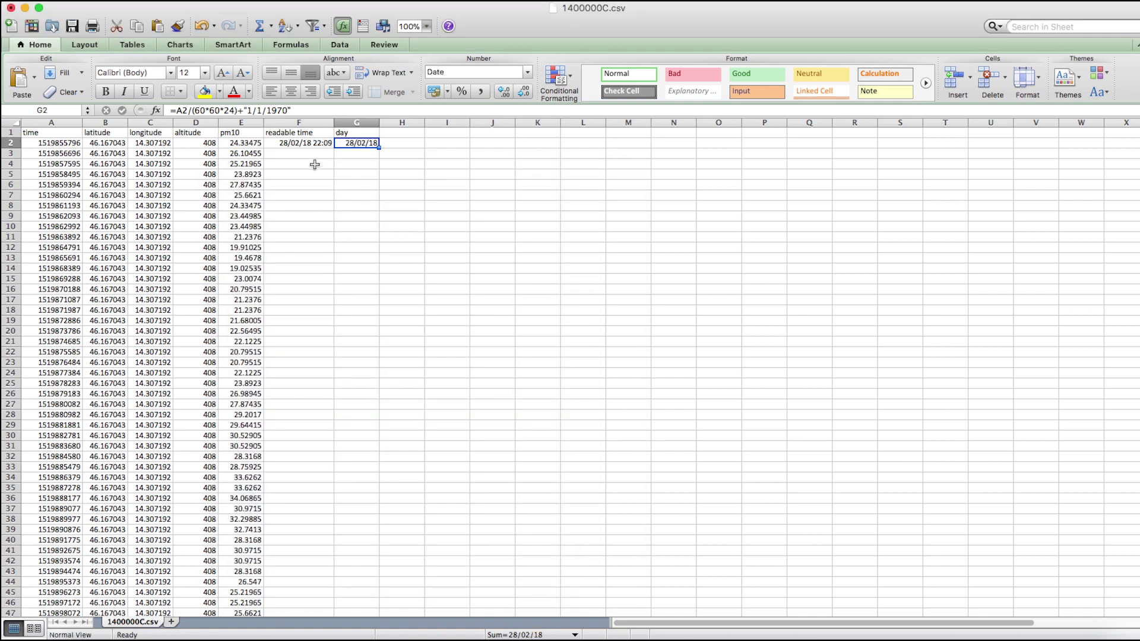
{"action": "left_click", "coordinate": [395, 134]}
Step: Add a 'gmt' heading in H1 with an offset of 2 in H2
{"action": "type", "text": "gmt"}
{"action": "key", "text": "Return"}
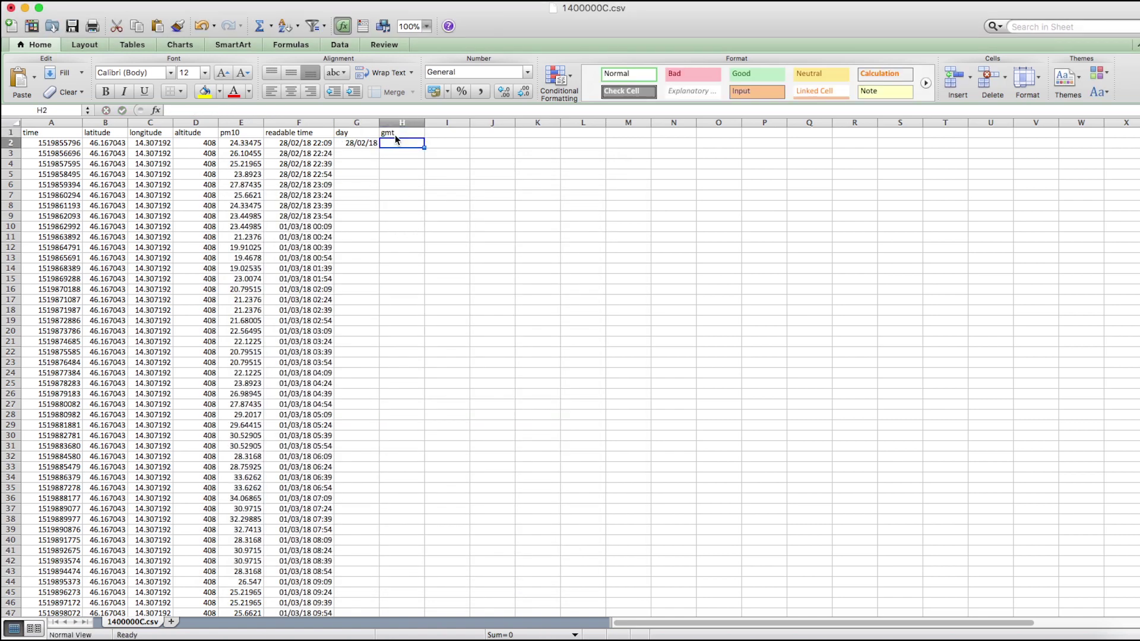
{"action": "type", "text": "2"}
{"action": "key", "text": "Return"}
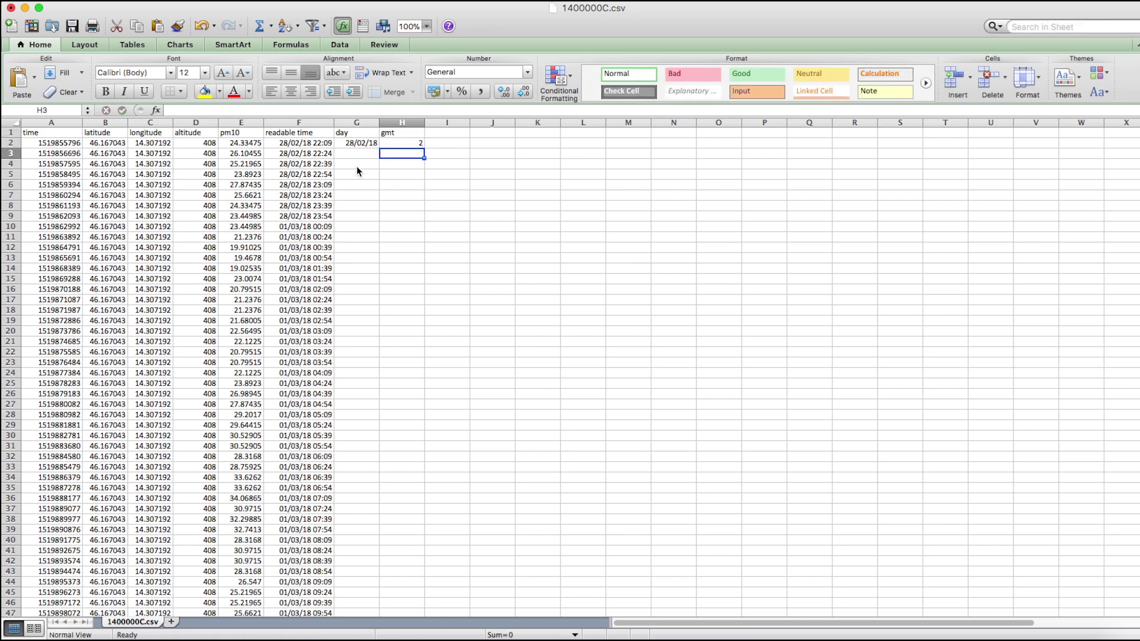
{"action": "key", "text": "Up"}
{"action": "key", "text": "Left"}
{"action": "key", "text": "Left"}
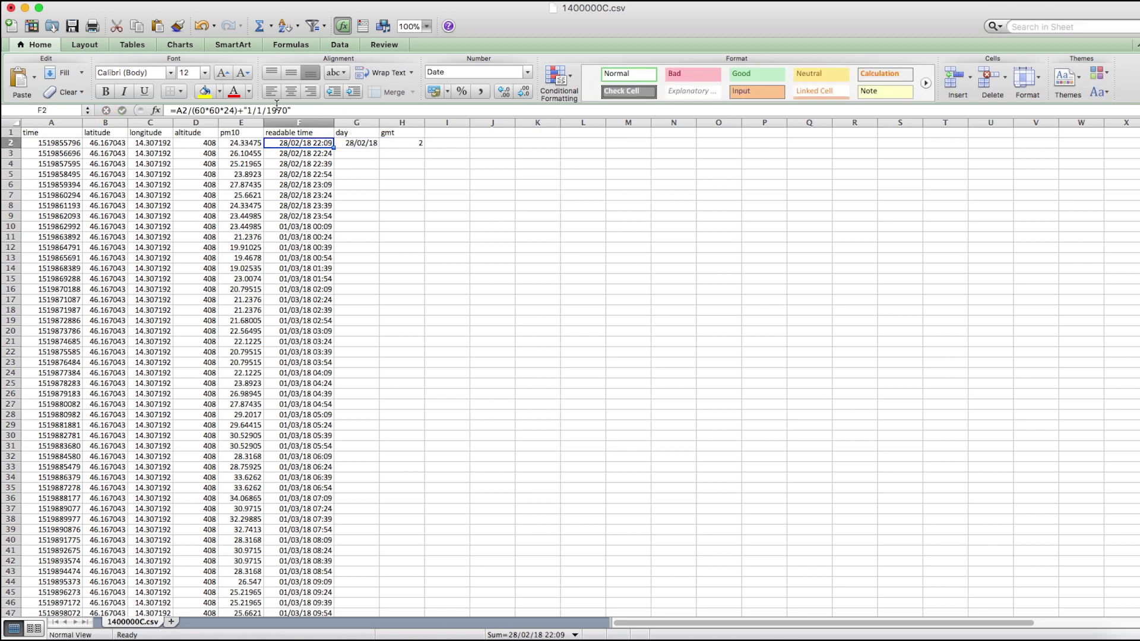
Step: Add +H$2/24 to F2's formula and fill it down column F to row 1376
{"action": "left_click", "coordinate": [244, 110]}
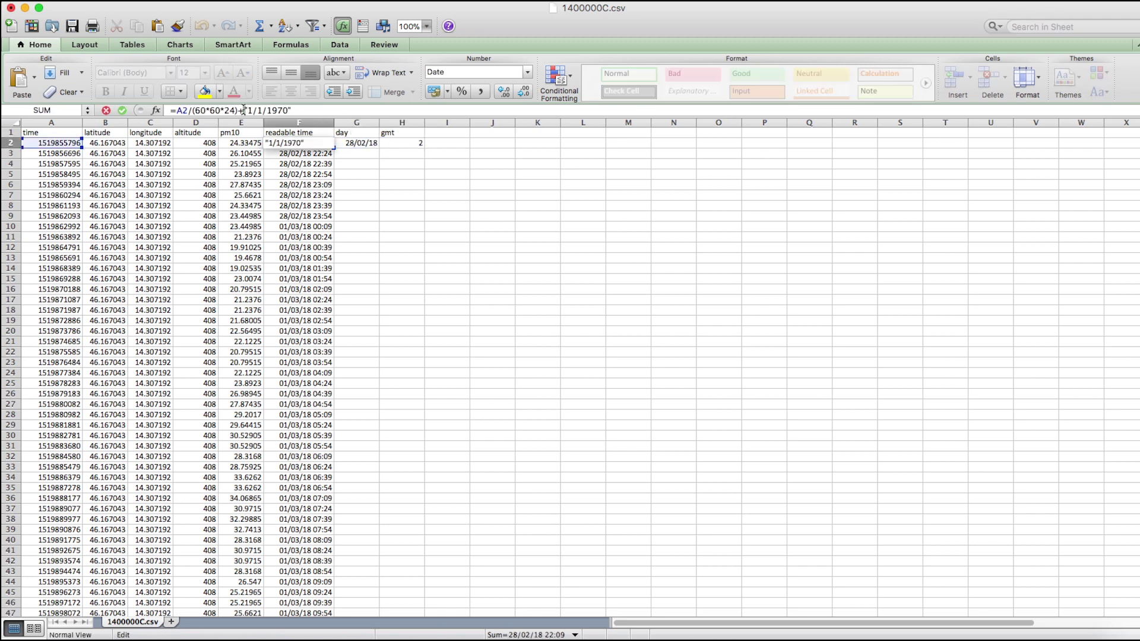
{"action": "type", "text": "H"}
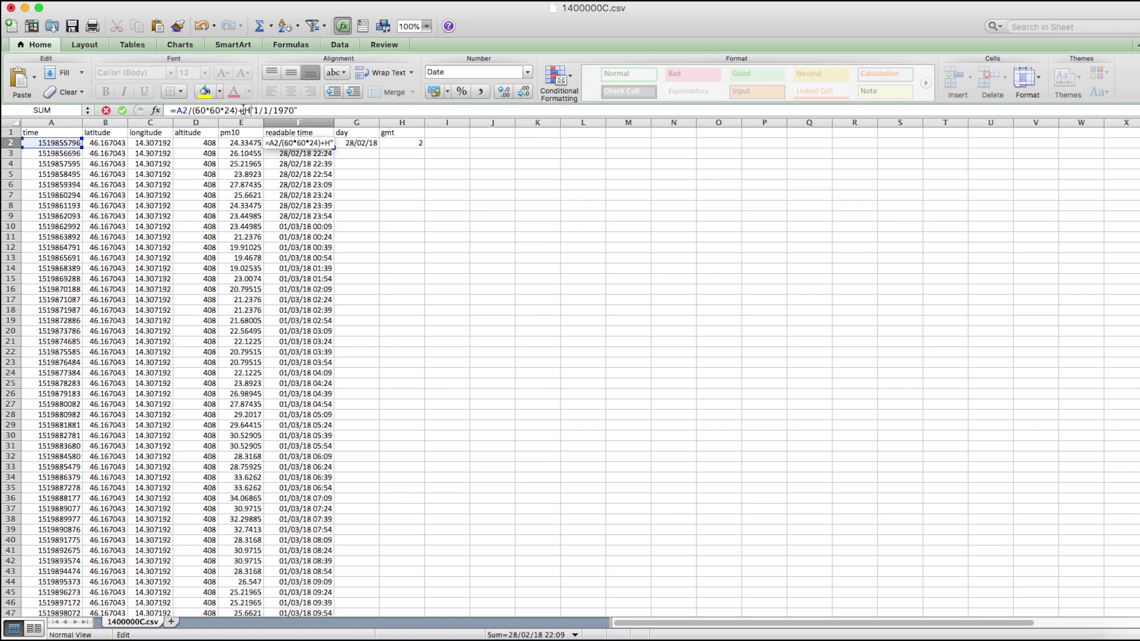
{"action": "type", "text": "@"}
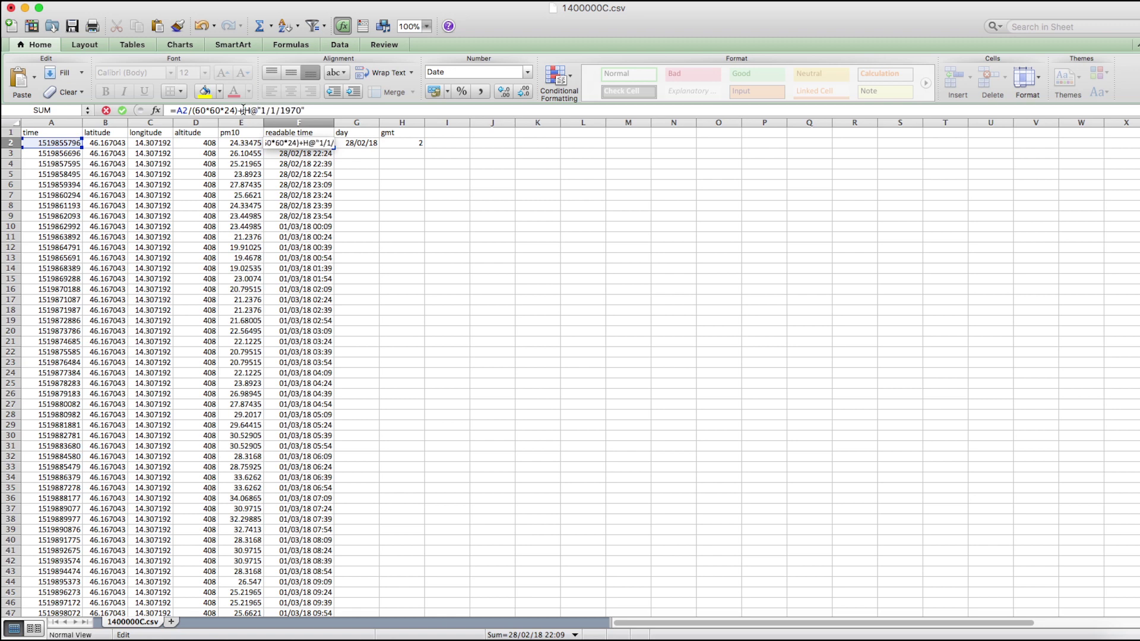
{"action": "key", "text": "BackSpace"}
{"action": "type", "text": "$2"}
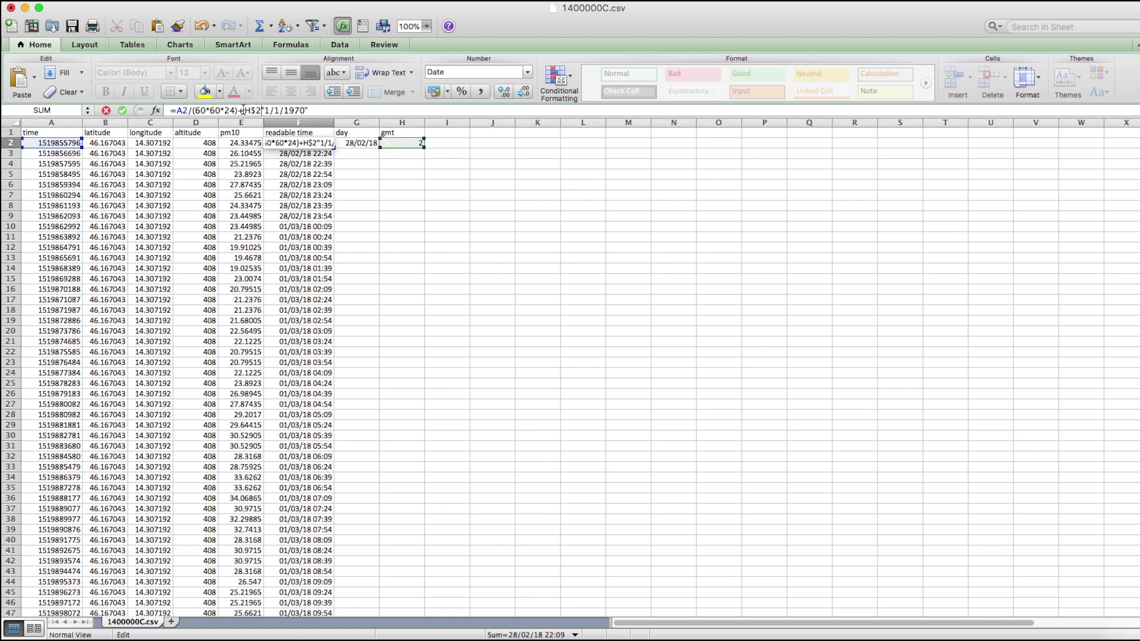
{"action": "type", "text": "/24+"}
{"action": "left_click", "coordinate": [122, 110]}
{"action": "left_click_drag", "start_coordinate": [333, 148], "coordinate": [326, 302]}
{"action": "left_click", "coordinate": [326, 302]}
{"action": "scroll", "coordinate": [381, 254], "scroll_direction": "up", "scroll_amount": 20}
Step: Add the H$2/24 offset to G2's day formula and fill it down column G
{"action": "left_click", "coordinate": [324, 143]}
{"action": "left_click", "coordinate": [359, 143]}
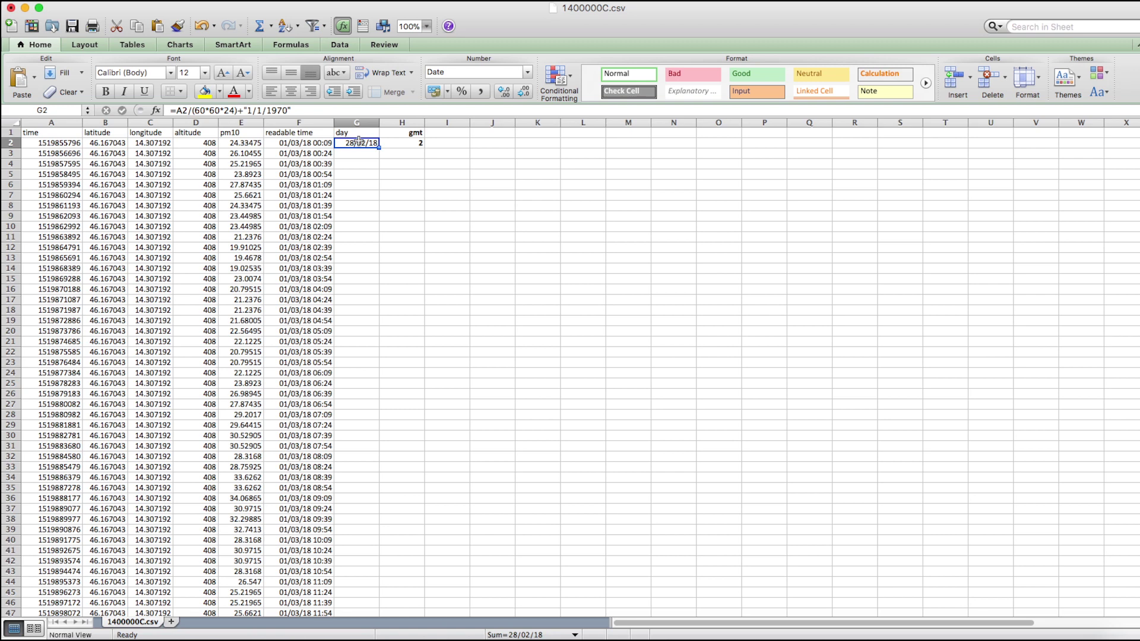
{"action": "left_click", "coordinate": [240, 111]}
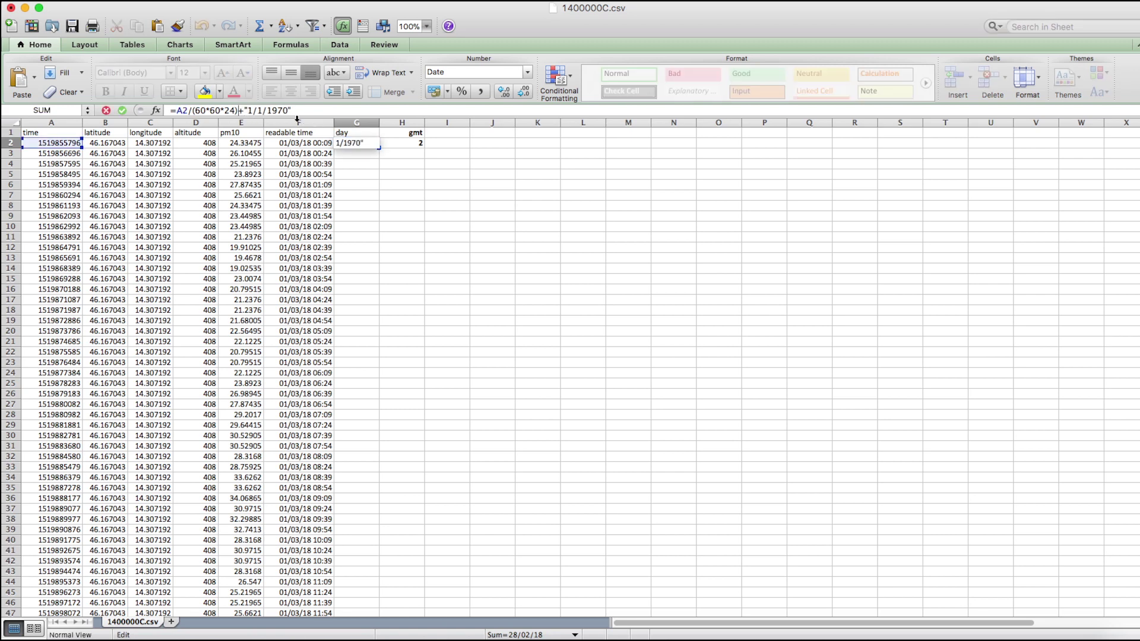
{"action": "key", "text": "Right"}
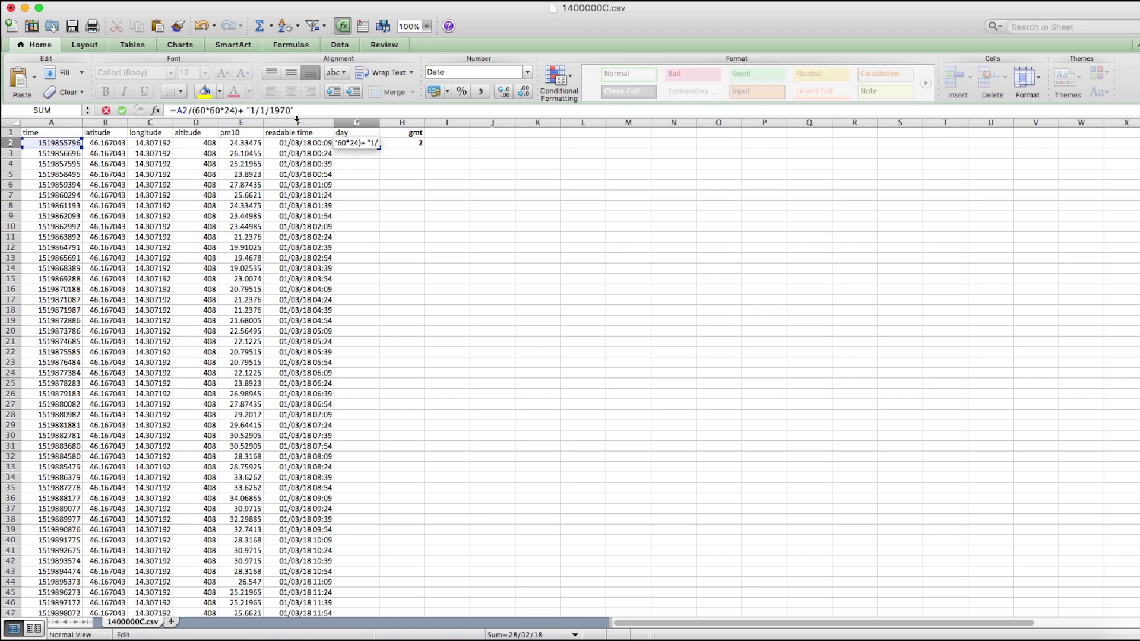
{"action": "type", "text": "H$2/2"}
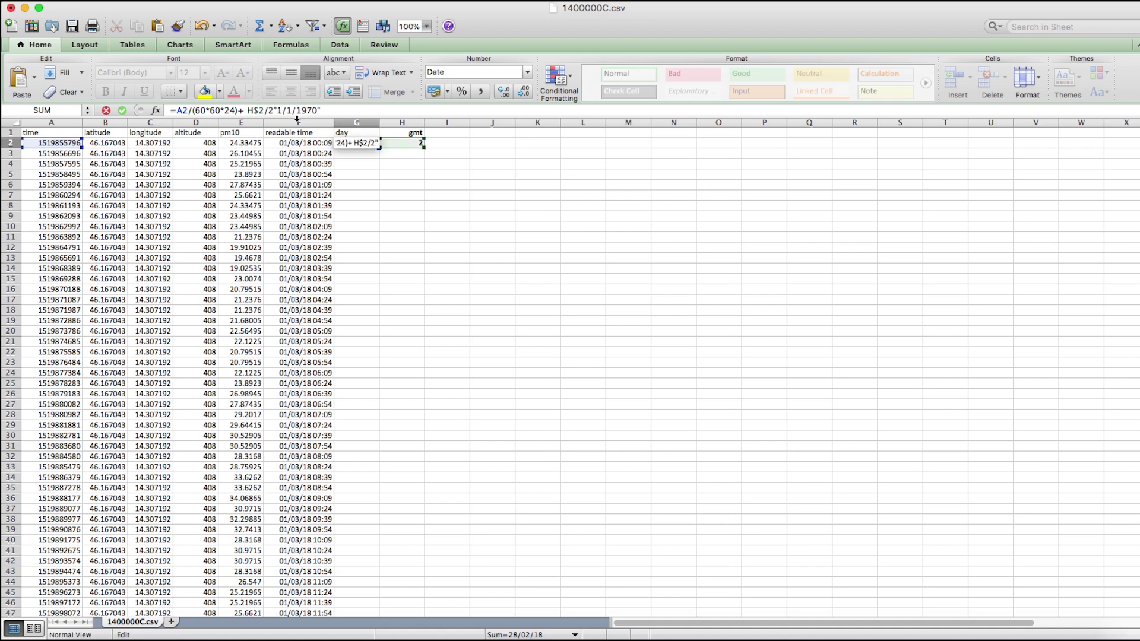
{"action": "type", "text": "4+"}
{"action": "key", "text": "Return"}
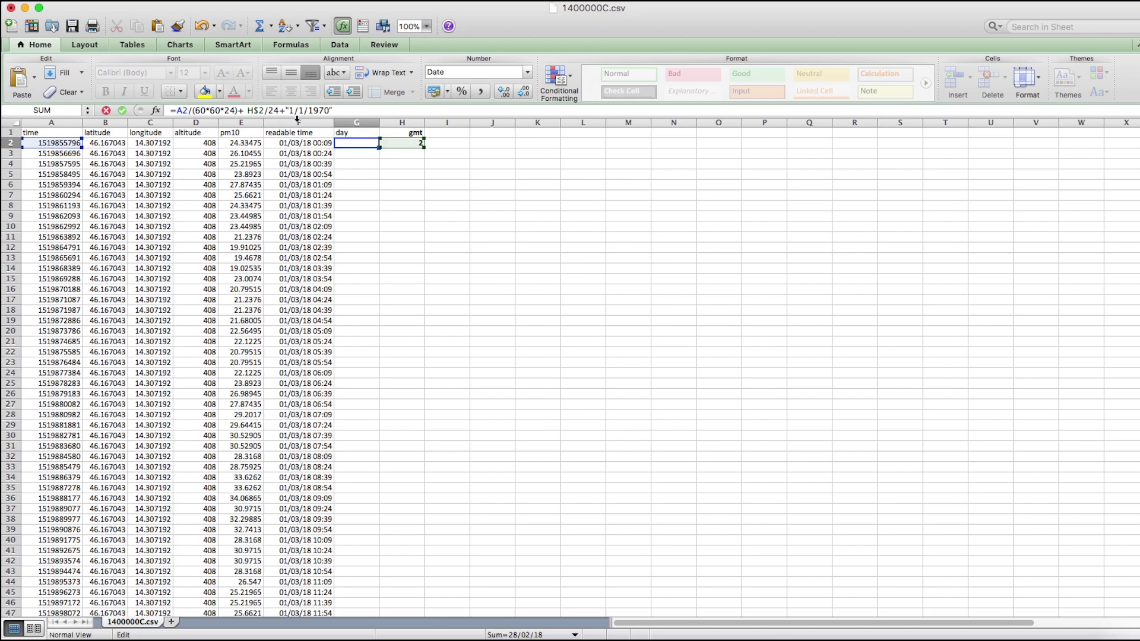
{"action": "left_click", "coordinate": [369, 143]}
{"action": "left_click_drag", "start_coordinate": [379, 148], "coordinate": [386, 638]}
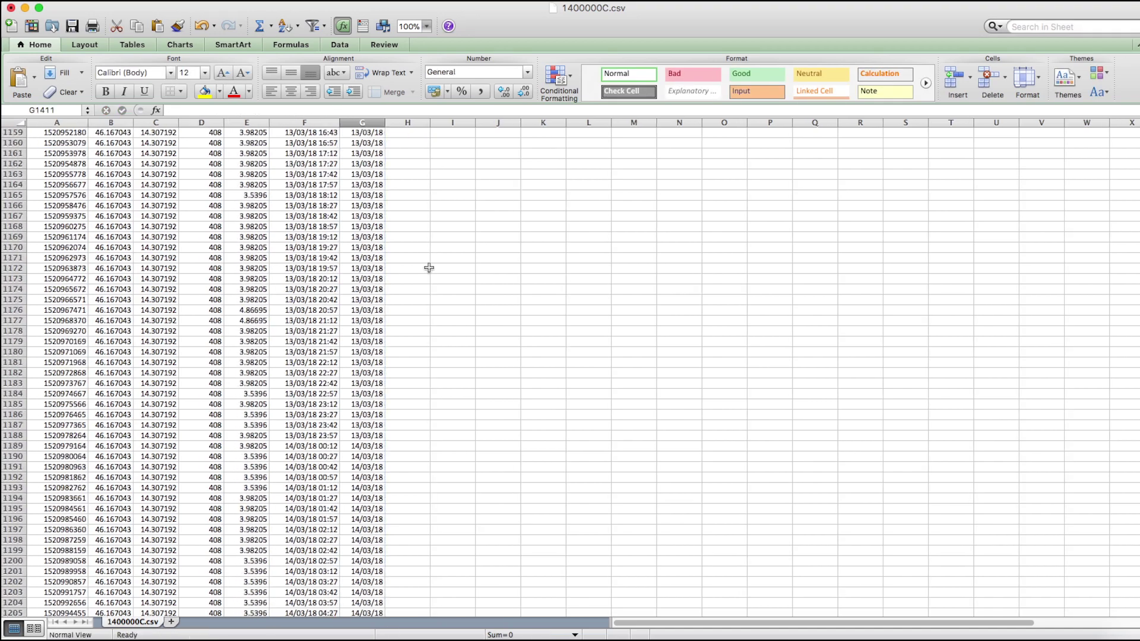
{"action": "scroll", "coordinate": [427, 265], "scroll_direction": "up", "scroll_amount": 20}
{"action": "left_click", "coordinate": [447, 144]}
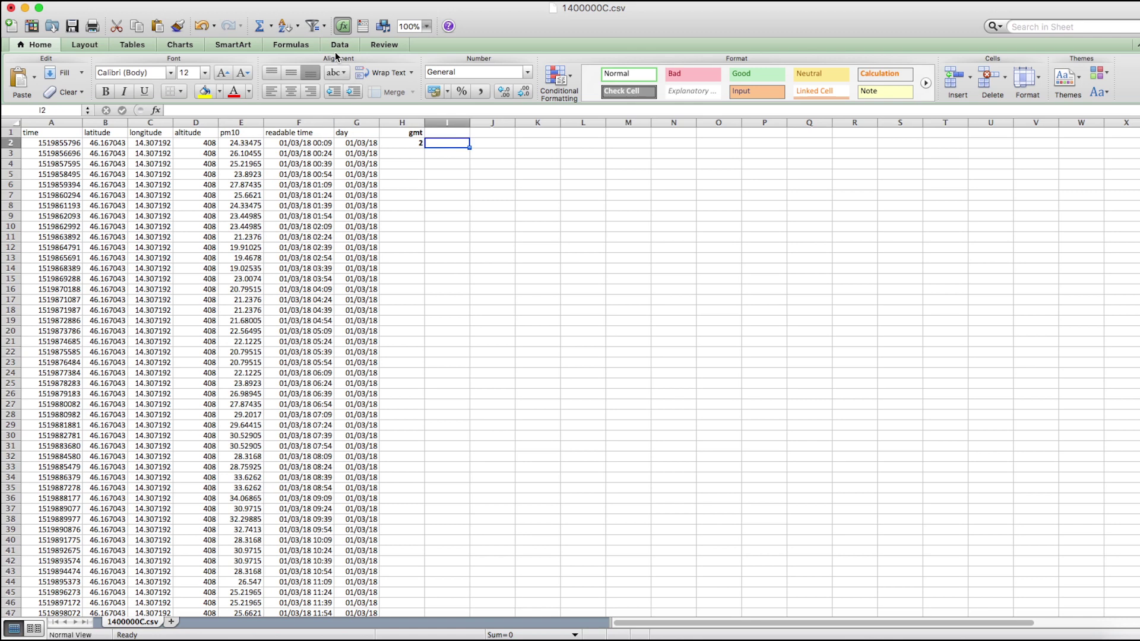
{"action": "left_click", "coordinate": [300, 0]}
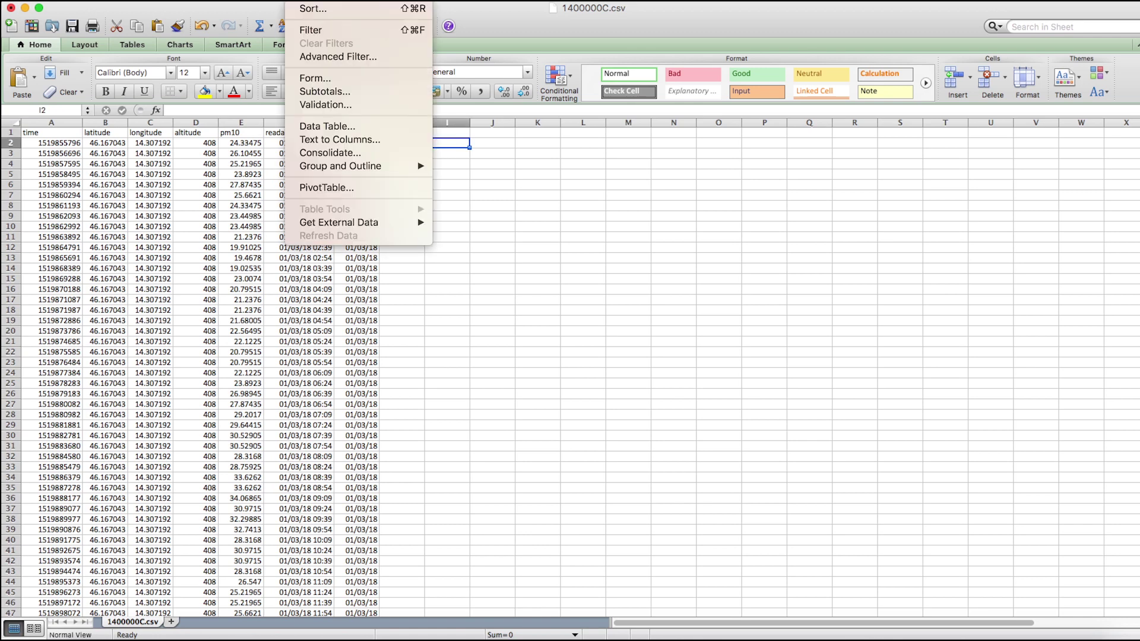
Step: Insert Average subtotals of pm10 at each change in day and review the daily rows
{"action": "left_click", "coordinate": [352, 91]}
{"action": "left_click", "coordinate": [608, 104]}
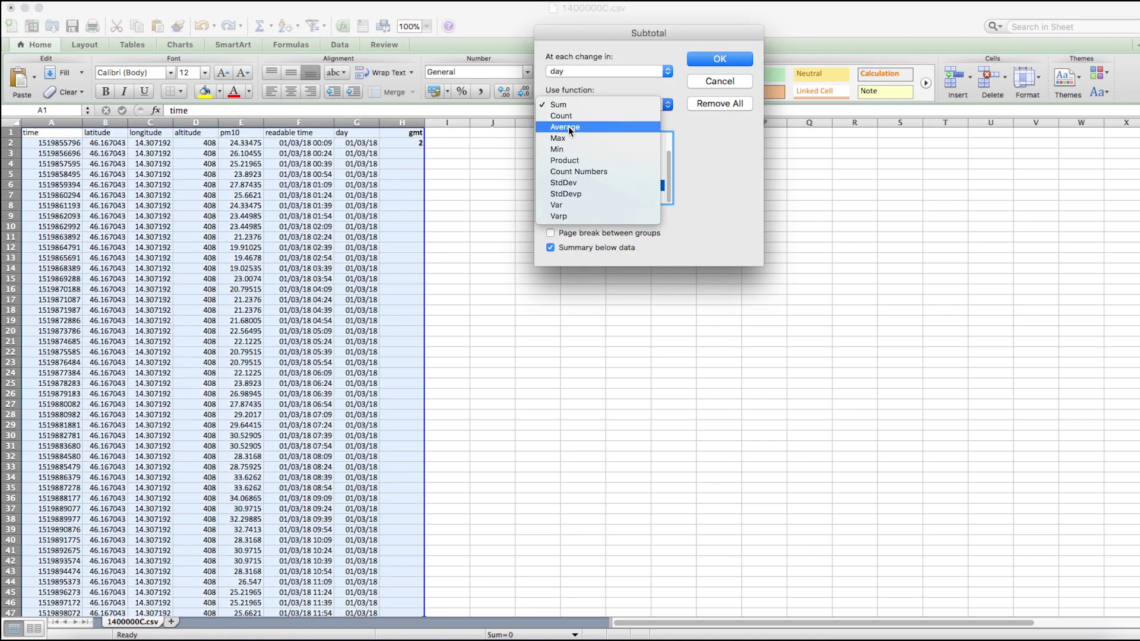
{"action": "left_click", "coordinate": [568, 127]}
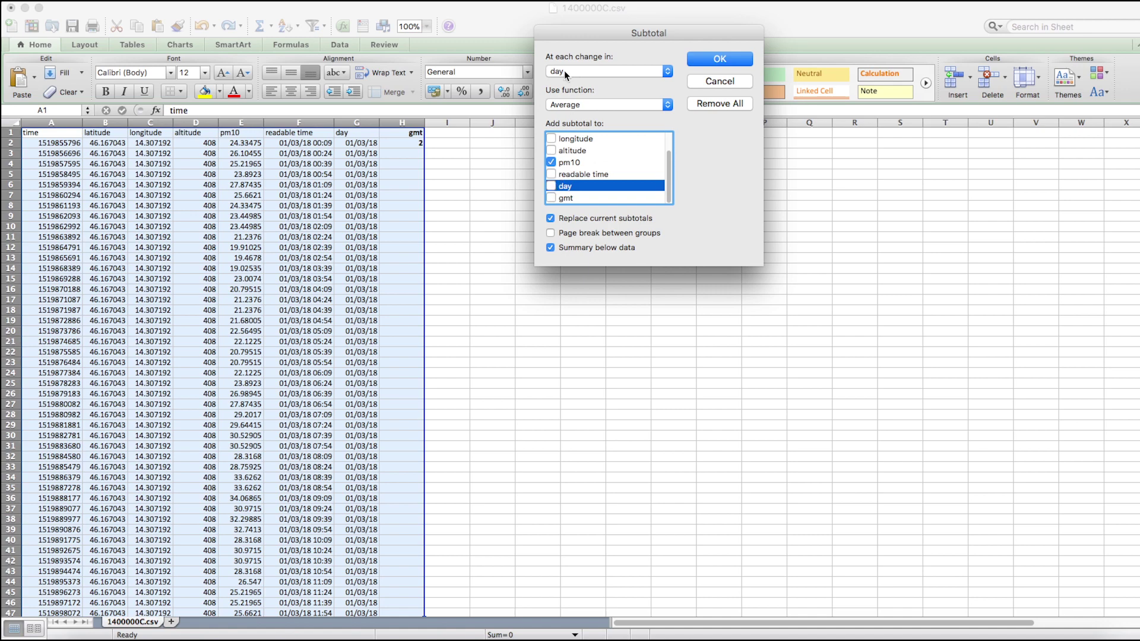
{"action": "left_click", "coordinate": [720, 59]}
{"action": "scroll", "coordinate": [237, 440], "scroll_direction": "down", "scroll_amount": 10}
{"action": "left_click", "coordinate": [385, 456]}
{"action": "mouse_move", "coordinate": [386, 456]}
{"action": "left_mouse_down"}
{"action": "mouse_move", "coordinate": [386, 157]}
{"action": "mouse_move", "coordinate": [388, 457]}
{"action": "left_mouse_up"}
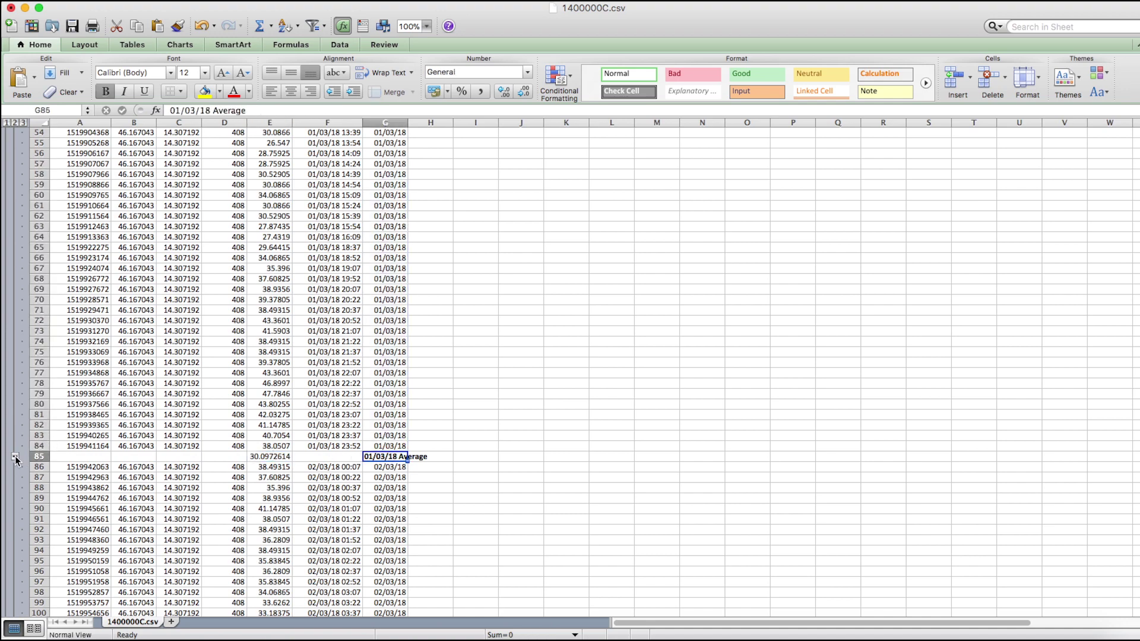
{"action": "scroll", "coordinate": [16, 460], "scroll_direction": "down", "scroll_amount": 20}
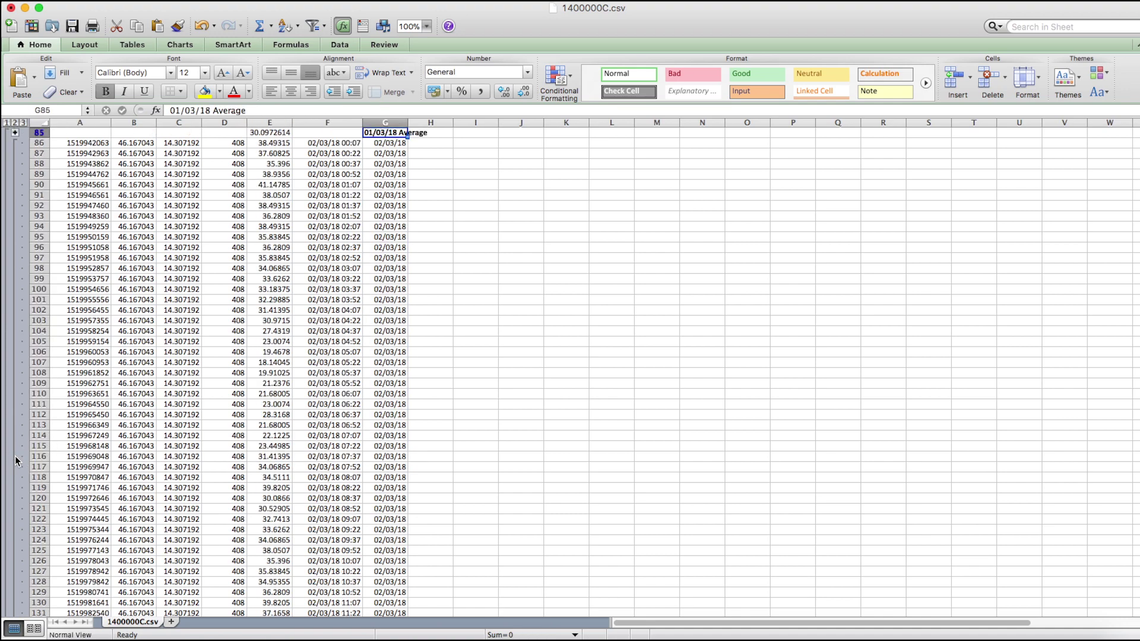
{"action": "scroll", "coordinate": [16, 440], "scroll_direction": "down", "scroll_amount": 20}
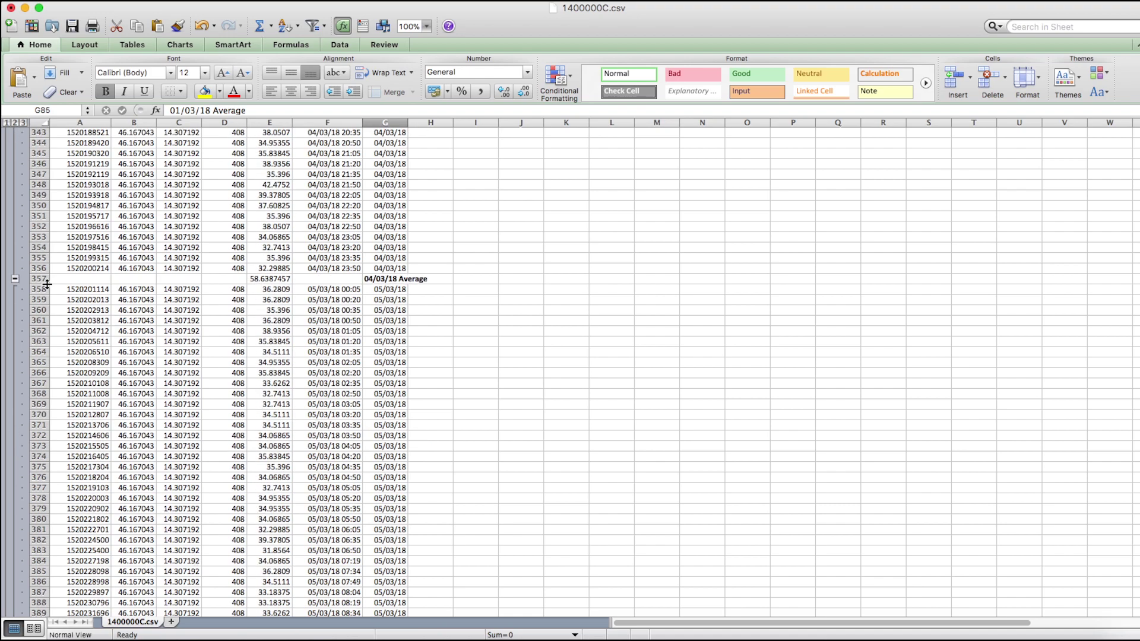
{"action": "scroll", "coordinate": [107, 459], "scroll_direction": "down", "scroll_amount": 20}
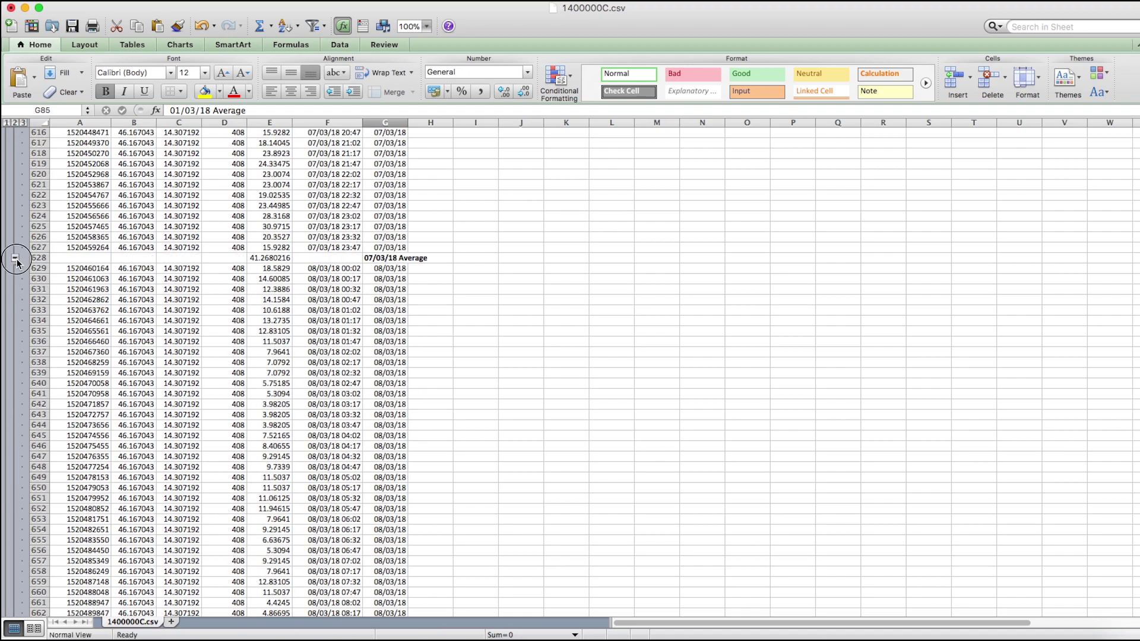
{"action": "scroll", "coordinate": [135, 511], "scroll_direction": "down", "scroll_amount": 20}
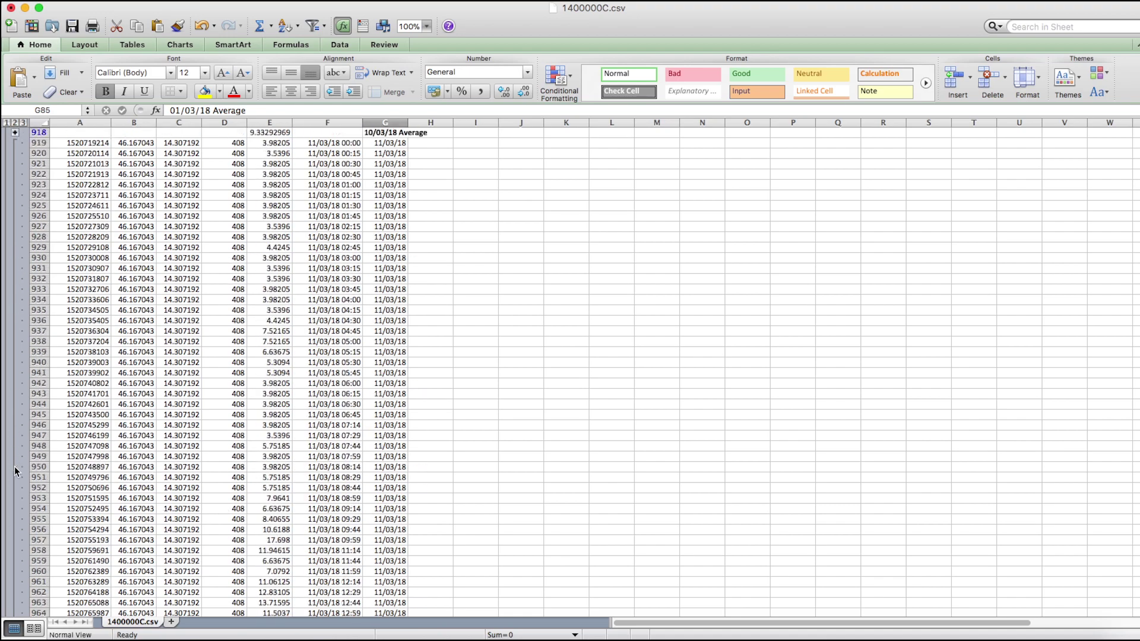
{"action": "scroll", "coordinate": [200, 420], "scroll_direction": "down", "scroll_amount": 15}
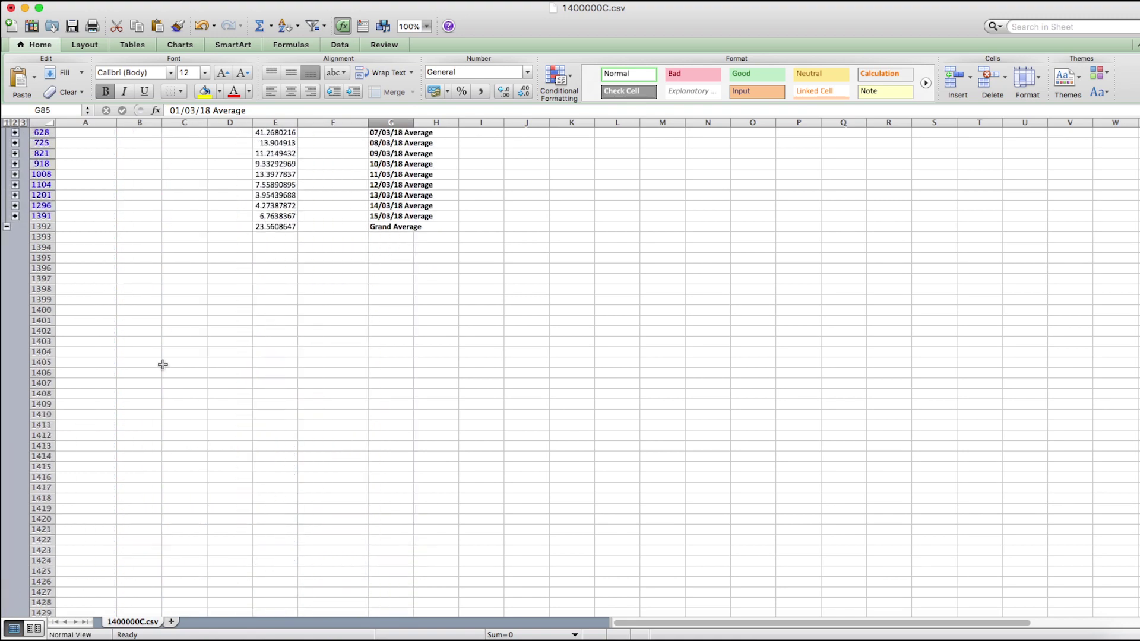
Step: Select the daily pm10 averages and insert a clustered column chart
{"action": "scroll", "coordinate": [163, 364], "scroll_direction": "up", "scroll_amount": 3}
{"action": "left_click", "coordinate": [274, 144]}
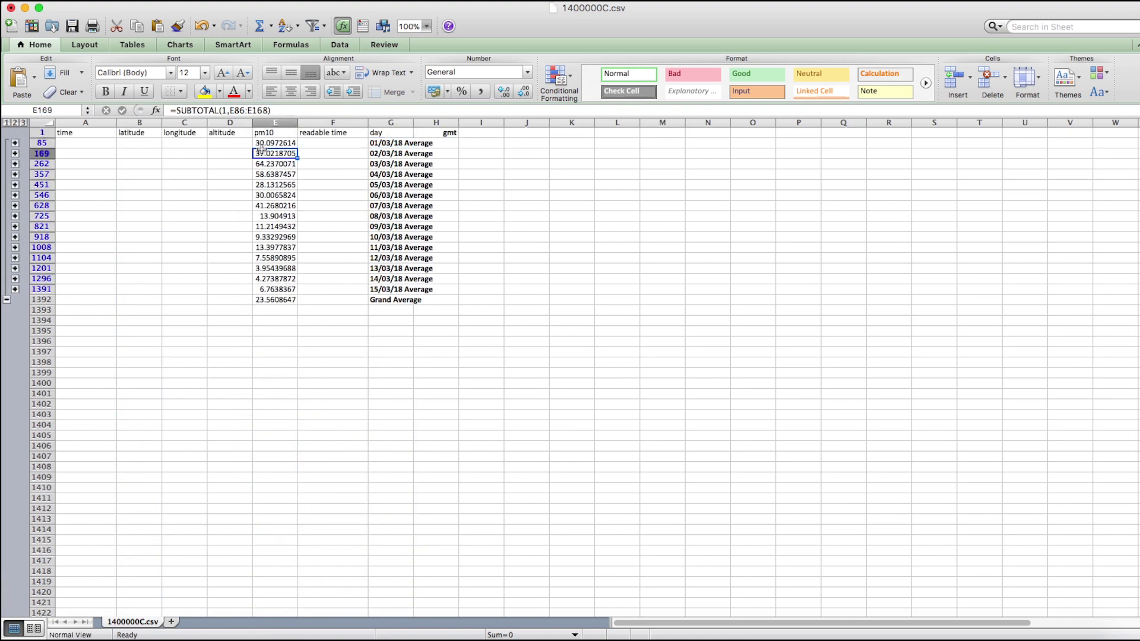
{"action": "left_click", "coordinate": [274, 153]}
{"action": "left_click", "coordinate": [272, 190]}
{"action": "left_click", "coordinate": [270, 144]}
{"action": "left_click", "coordinate": [274, 289], "text": "shift"}
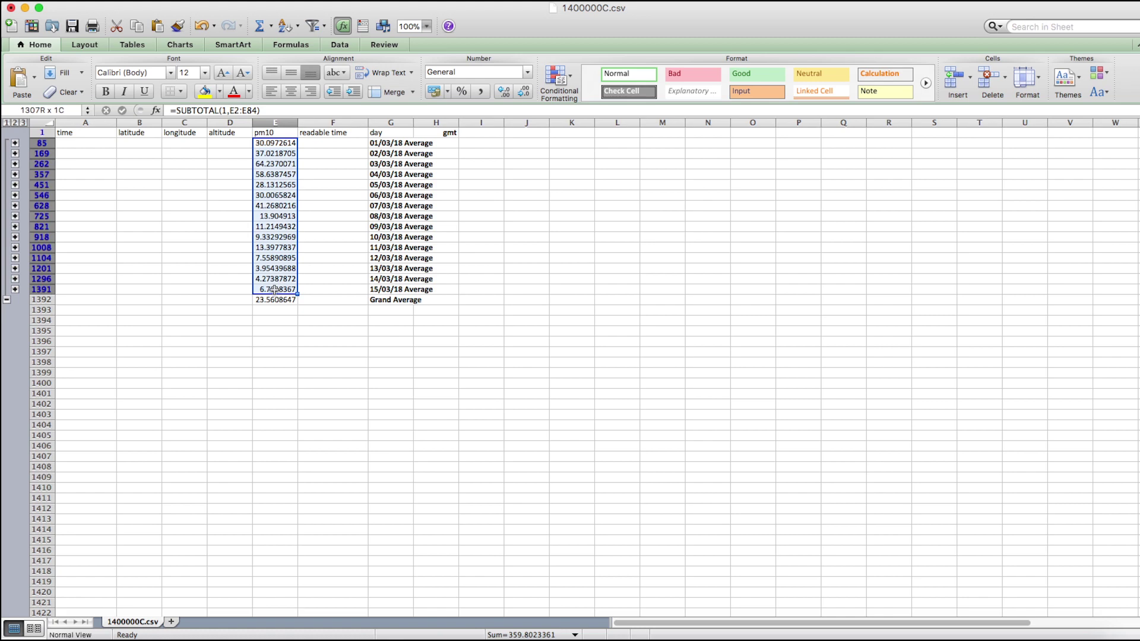
{"action": "left_click", "coordinate": [340, 44]}
{"action": "left_click", "coordinate": [181, 46]}
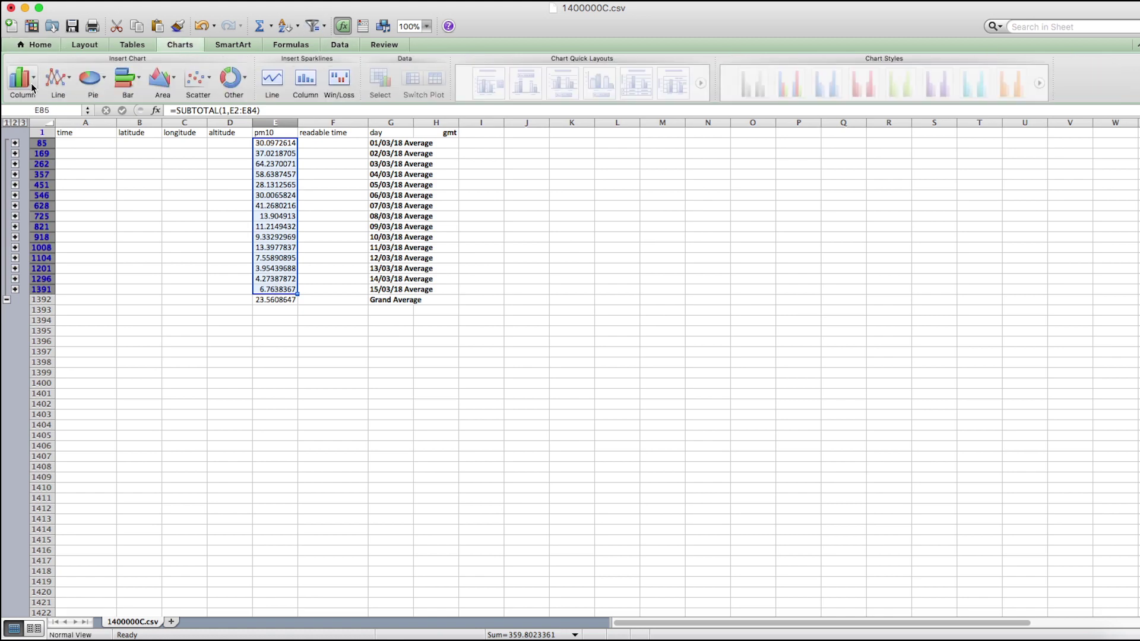
{"action": "left_click", "coordinate": [23, 78]}
{"action": "left_click", "coordinate": [89, 52]}
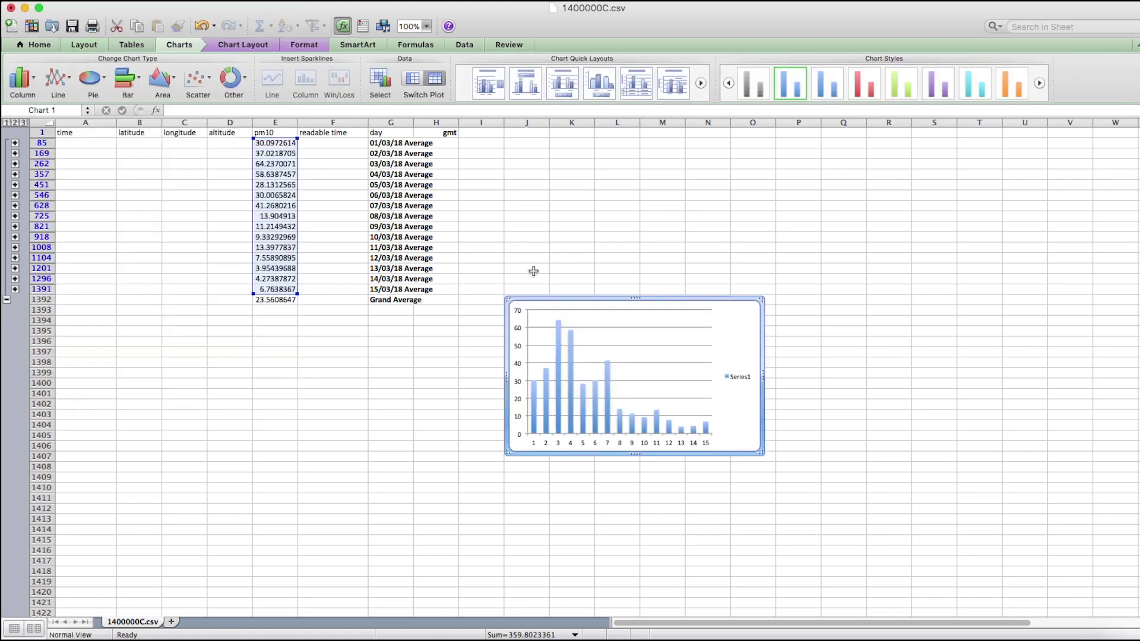
Step: Move the chart beside the averages and enlarge it to about 29.9 × 8.5 cm
{"action": "left_click_drag", "start_coordinate": [560, 303], "coordinate": [509, 135]}
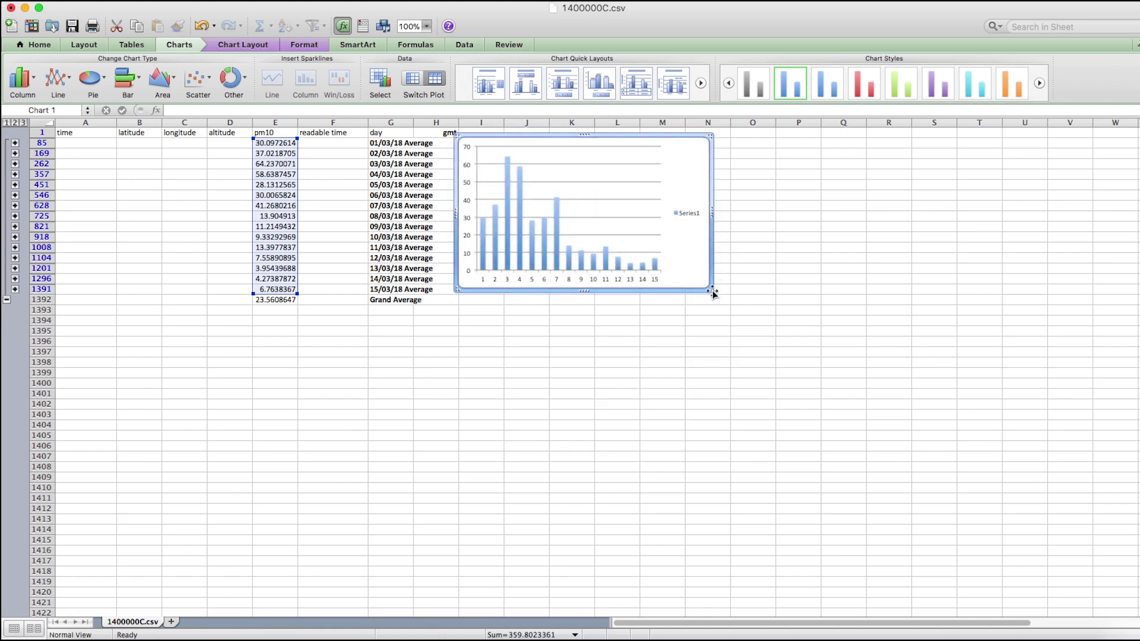
{"action": "left_click_drag", "start_coordinate": [706, 288], "coordinate": [1048, 305]}
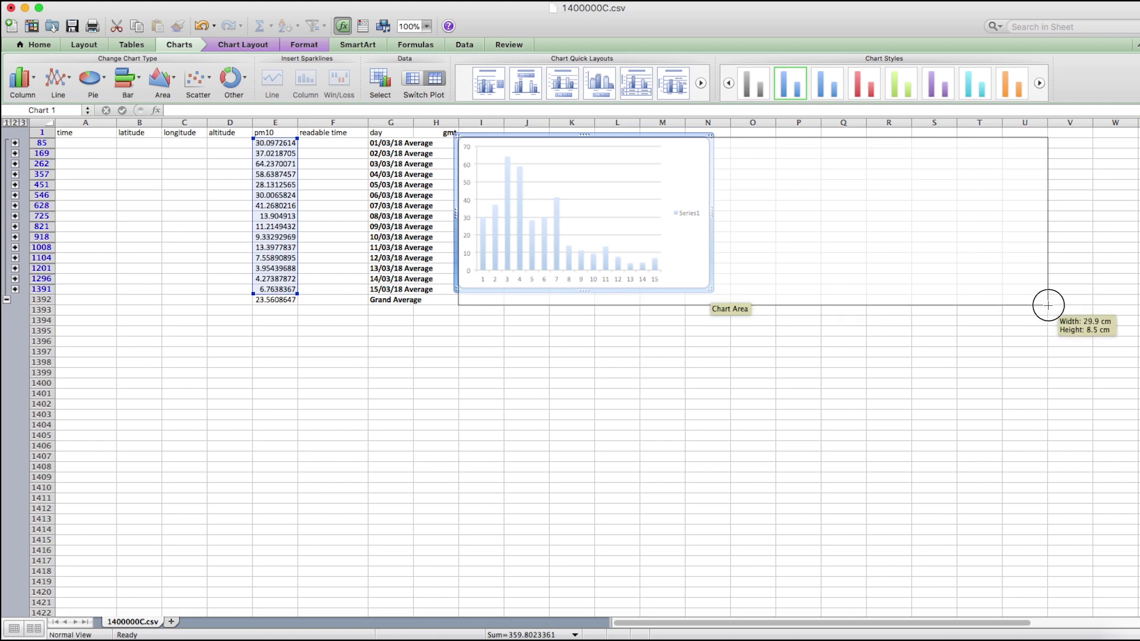
{"action": "left_click_drag", "start_coordinate": [1048, 305], "coordinate": [1048, 306]}
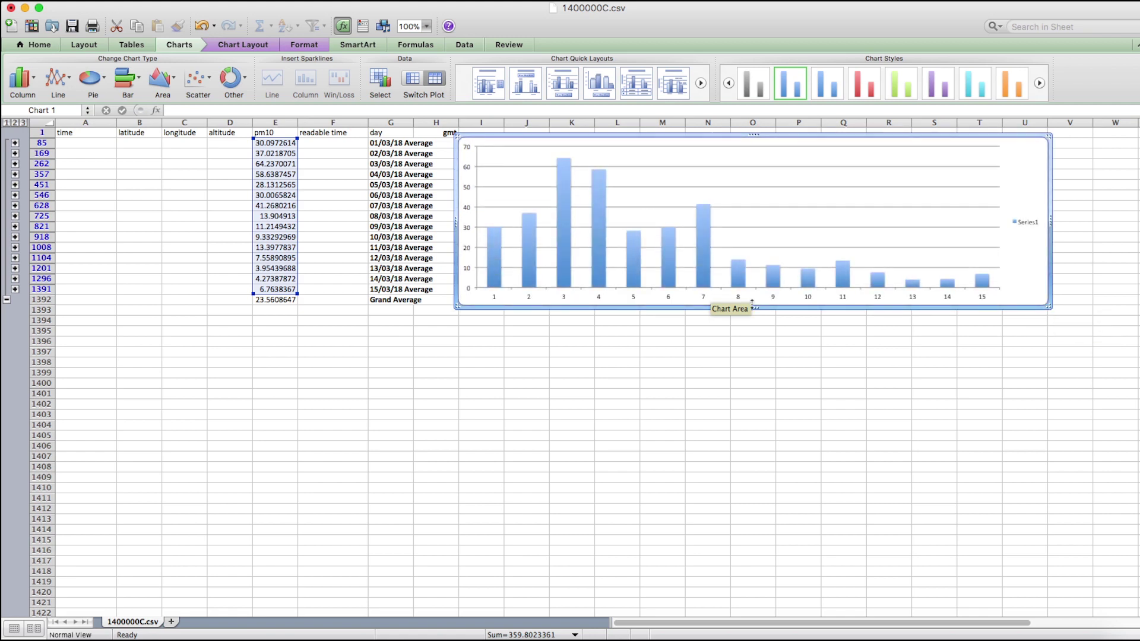
{"action": "left_click", "coordinate": [527, 320]}
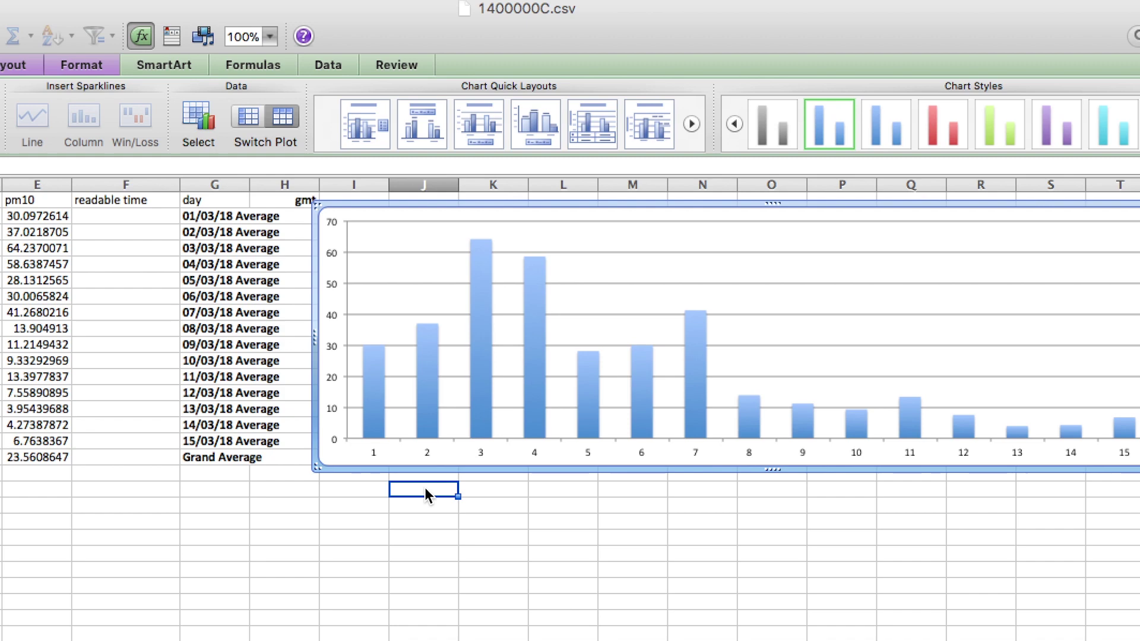